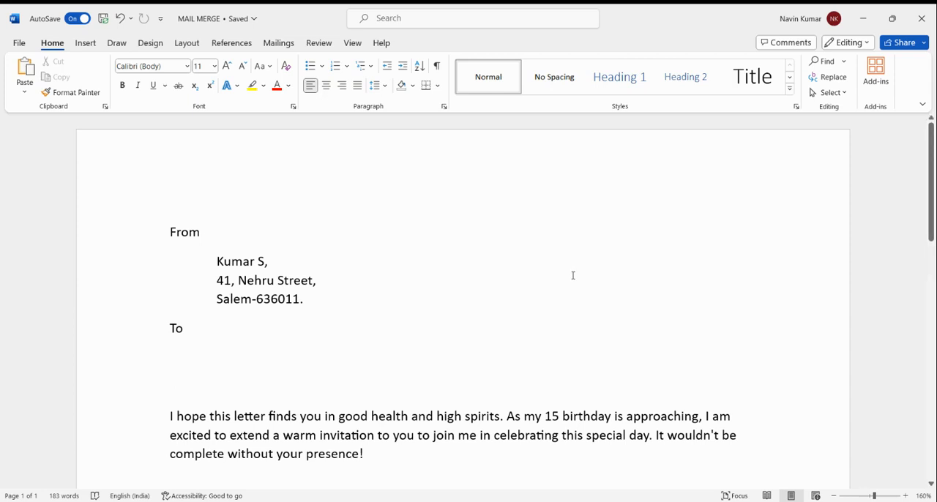
Place the insertion point on the empty line below "To" in the letter.
scroll(573, 275, down, 3)
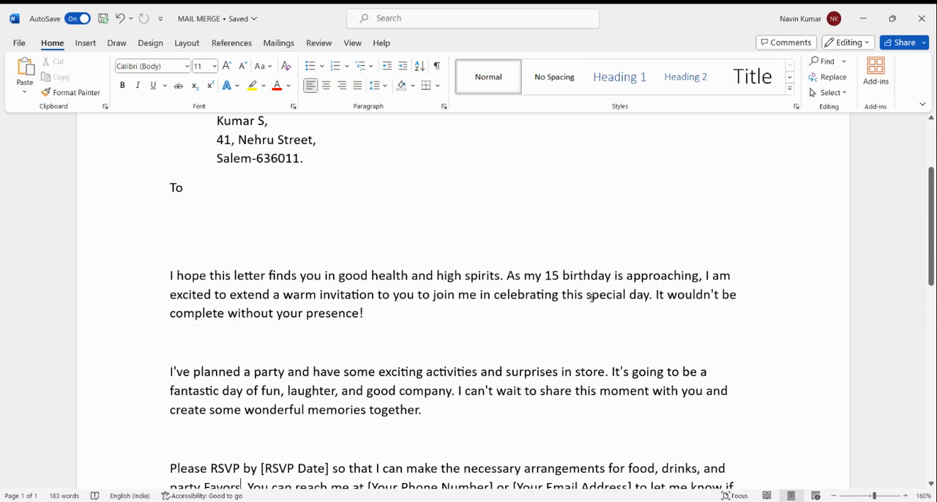
scroll(592, 298, up, 3)
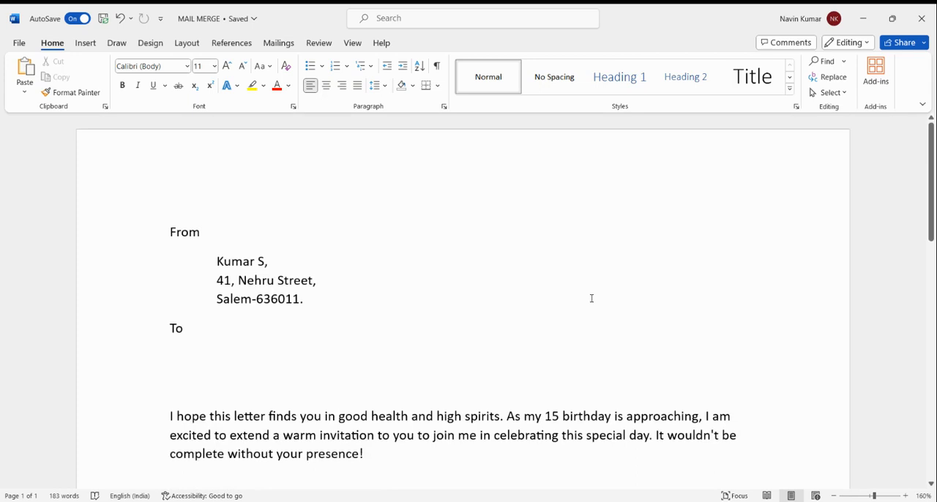
scroll(592, 297, down, 3)
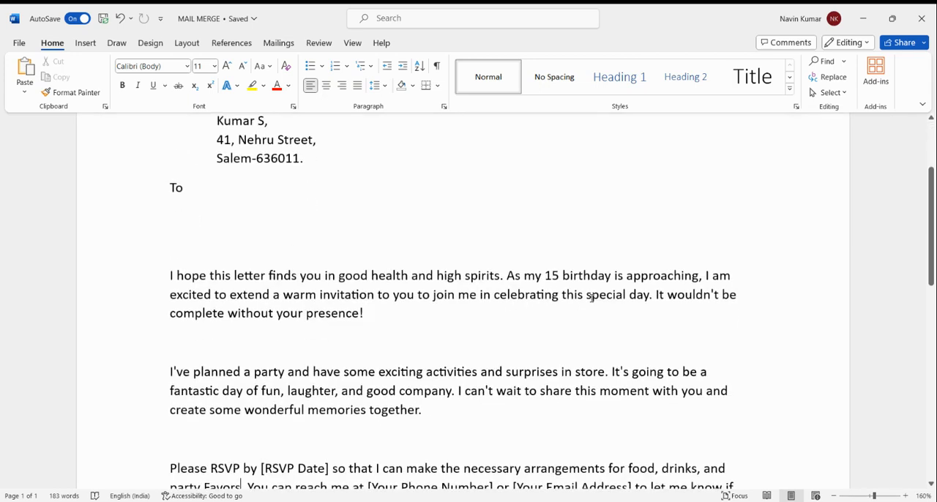
scroll(527, 276, up, 3)
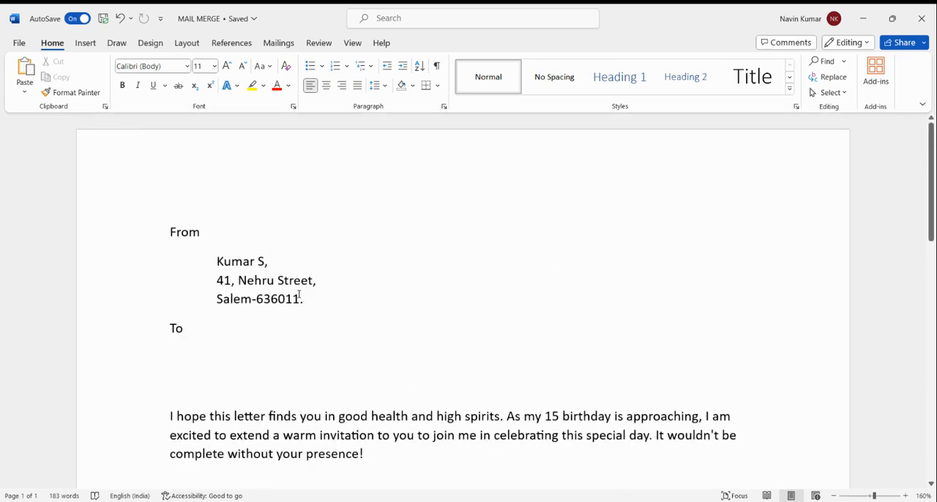
click(191, 361)
Review the invitation letter from the sender block down to the closing line.
scroll(256, 380, down, 3)
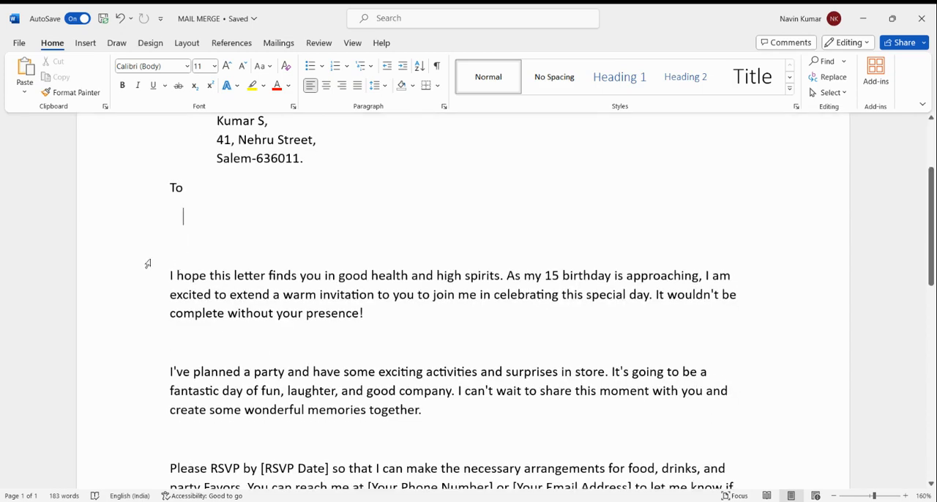
scroll(299, 245, up, 1)
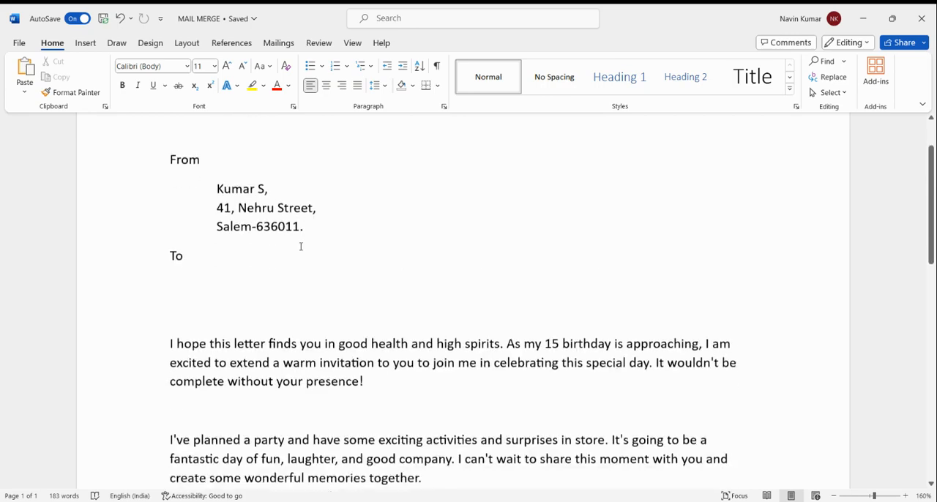
scroll(300, 247, down, 5)
scroll(300, 247, up, 3)
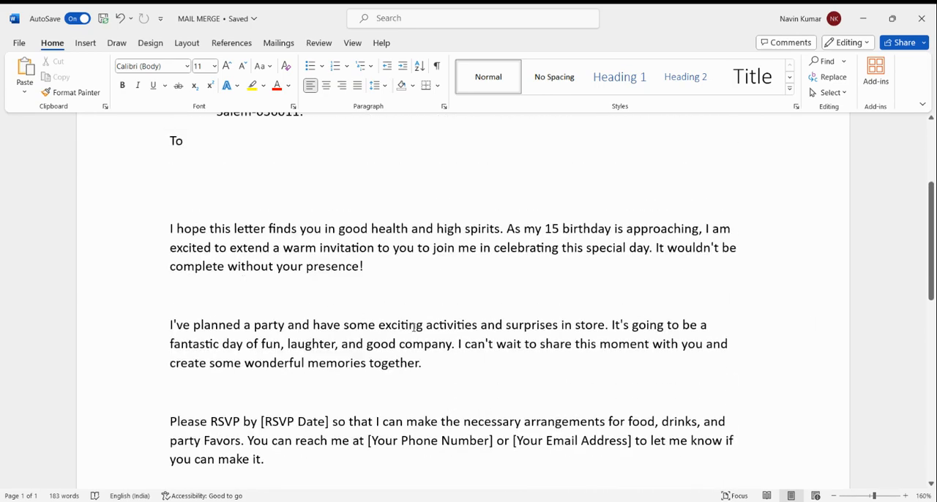
scroll(446, 374, down, 3)
scroll(447, 376, down, 1)
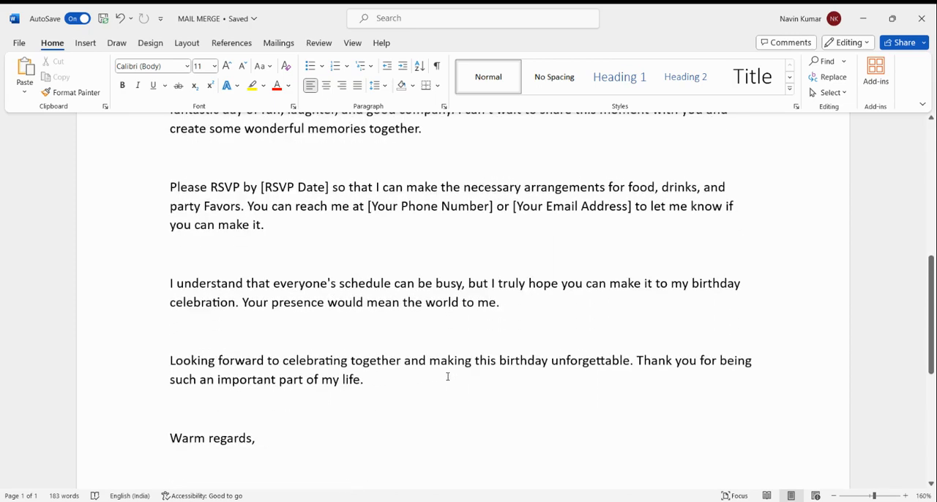
scroll(447, 377, up, 5)
scroll(447, 380, up, 3)
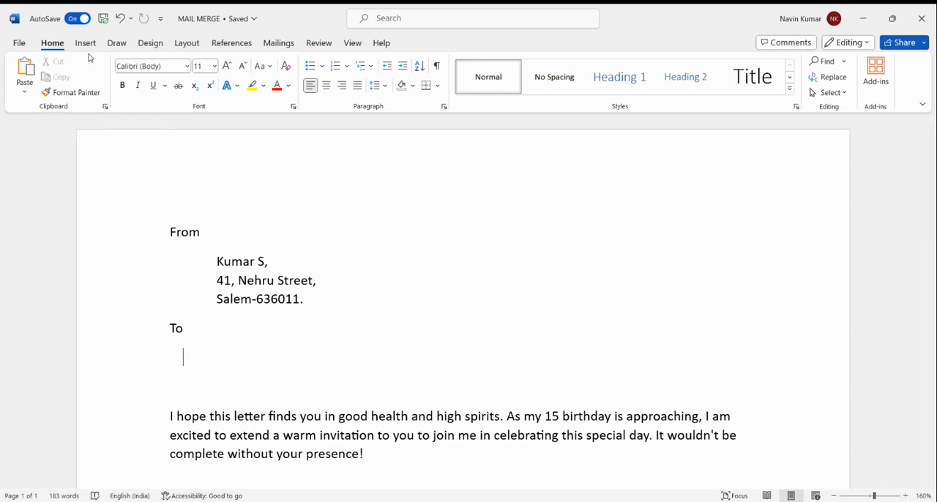
Start a mail merge for the document with Letters as the document type.
click(274, 48)
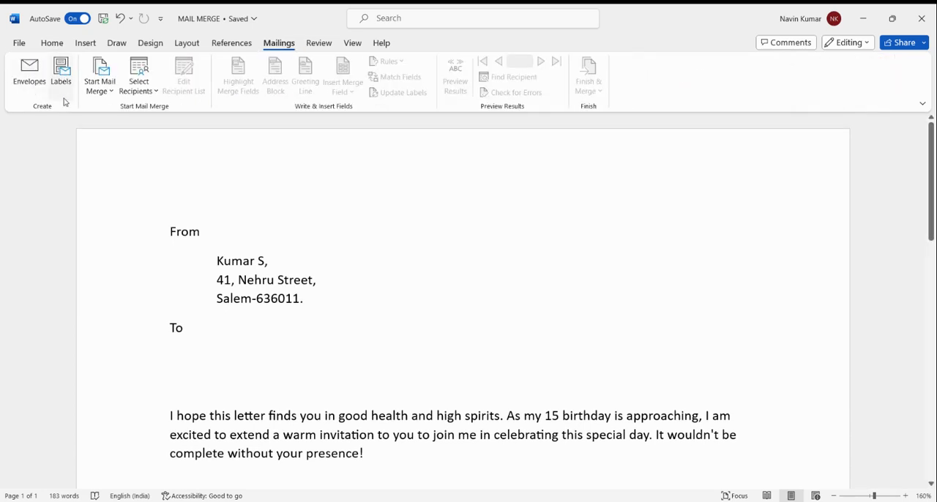
click(99, 91)
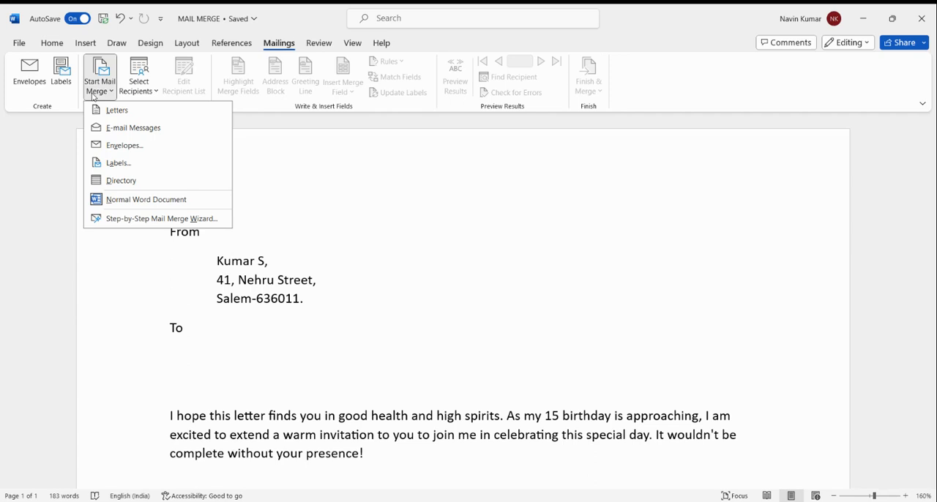
click(114, 109)
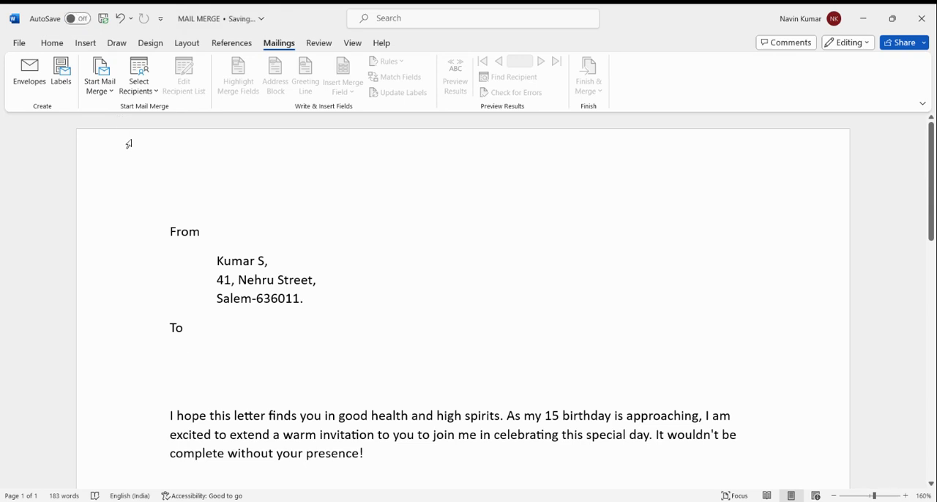
click(99, 82)
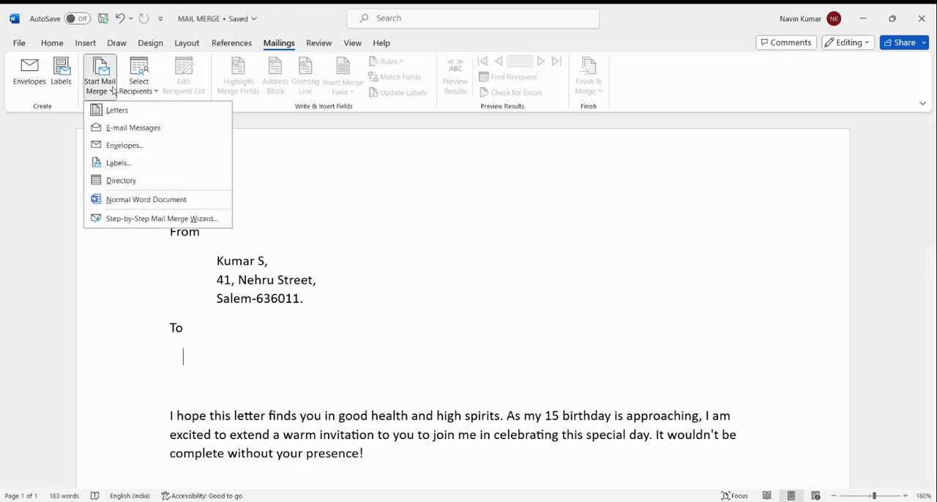
click(119, 110)
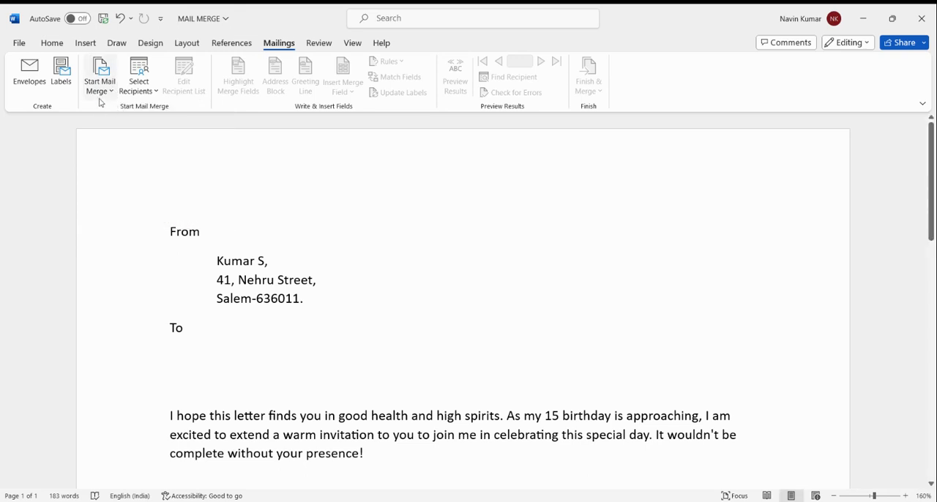
Run the Step-by-Step Mail Merge Wizard with Letters and the current document, up to the recipient selection stage.
click(100, 94)
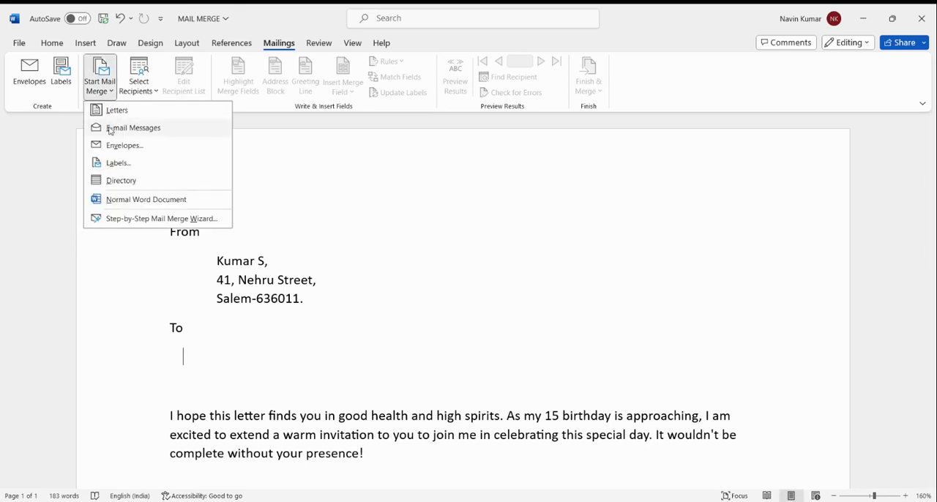
click(133, 219)
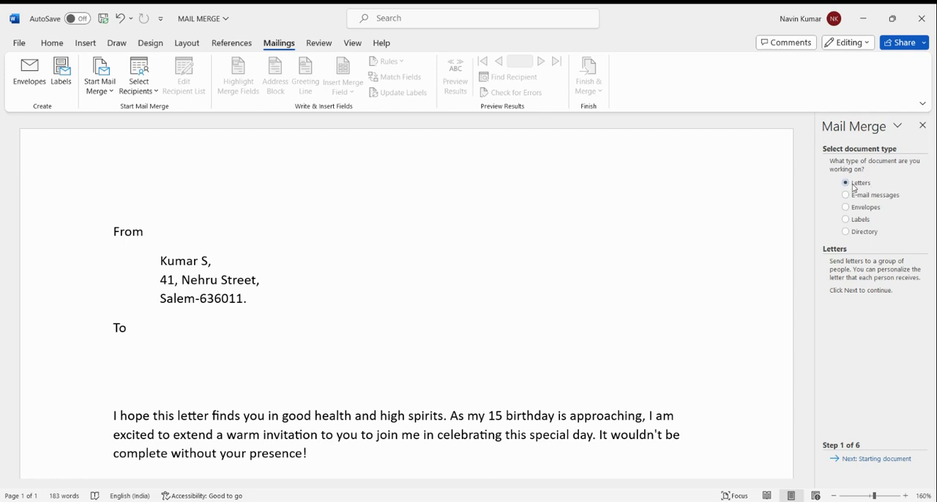
click(887, 459)
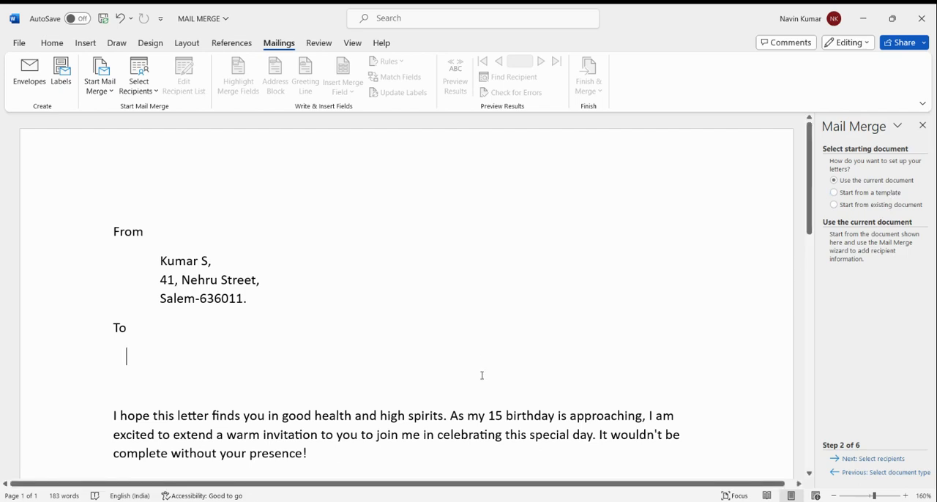
scroll(476, 359, down, 3)
scroll(477, 359, up, 2)
scroll(476, 360, up, 1)
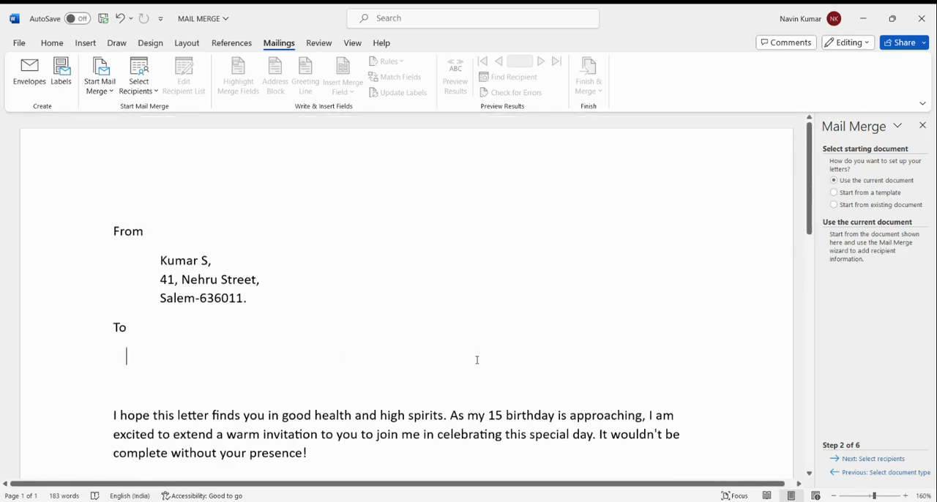
click(872, 459)
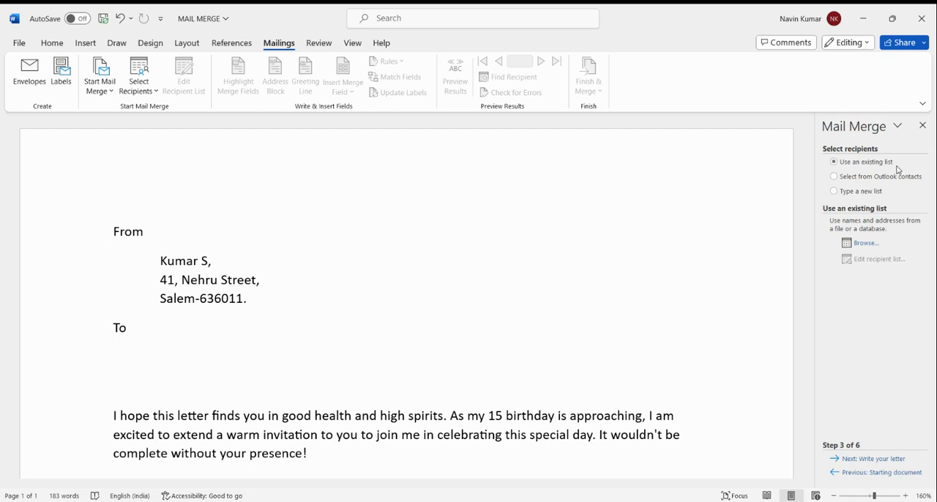
Create a new typed recipient list and enter "Mr." as the first recipient's title.
click(873, 193)
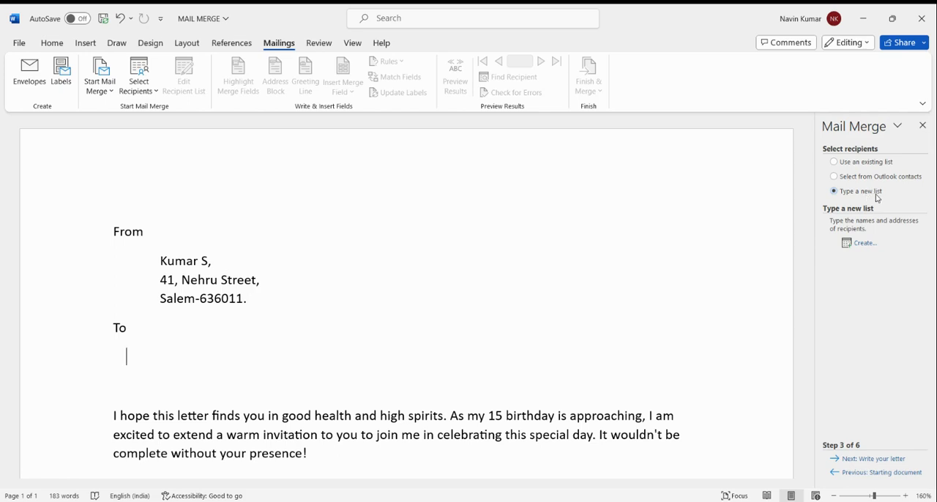
click(864, 243)
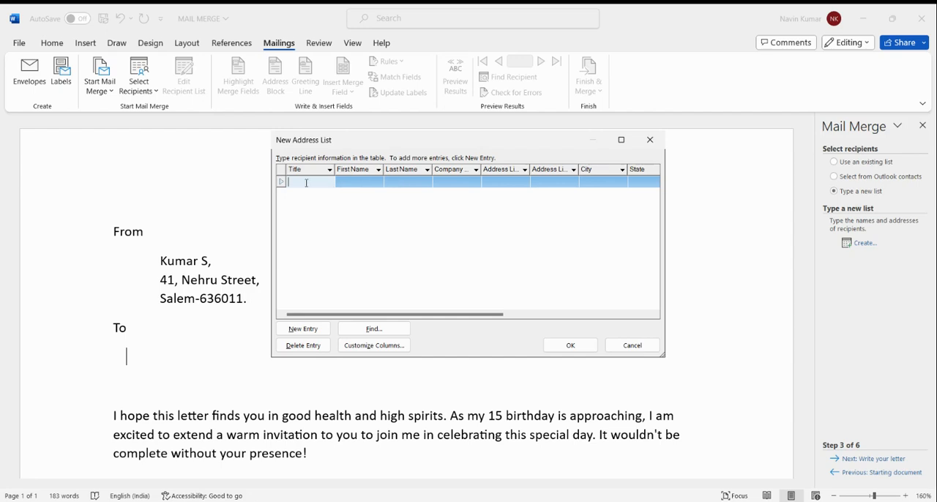
text(Mr.)
key(Tab)
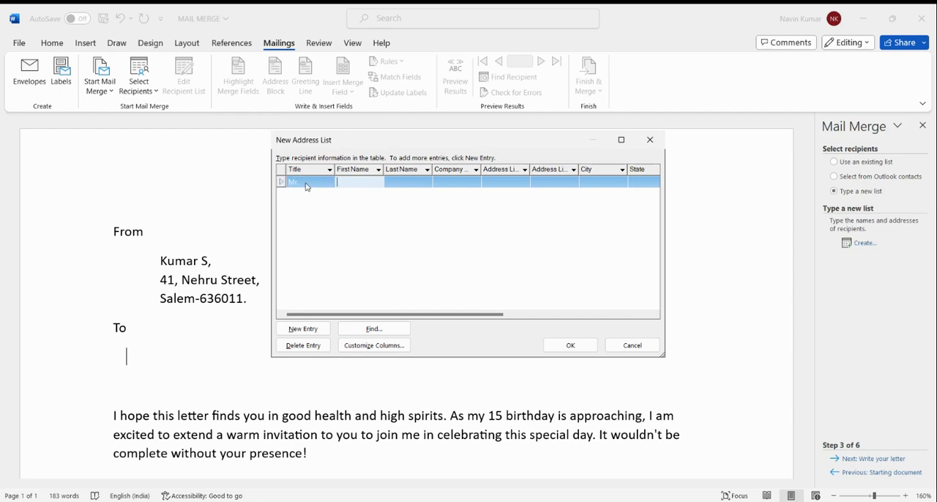
Fill in the first recipient's first name and last name in the address list.
key(Tab)
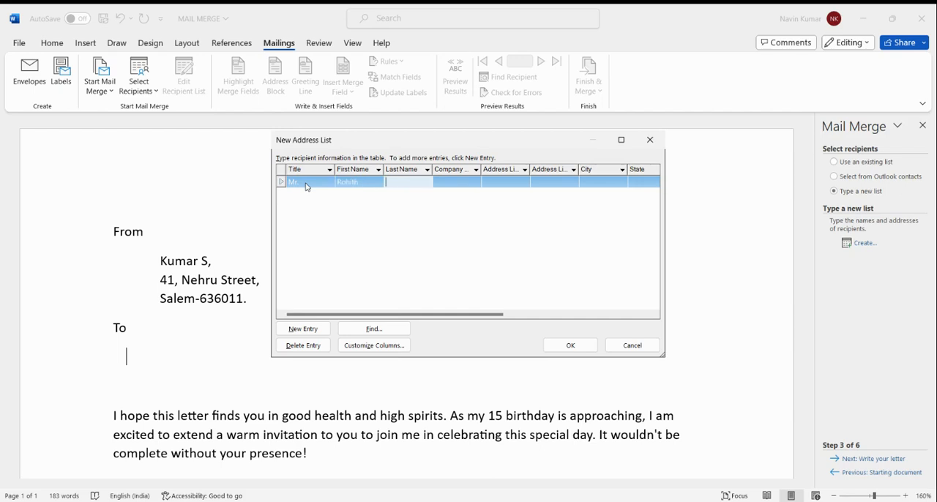
key(Tab)
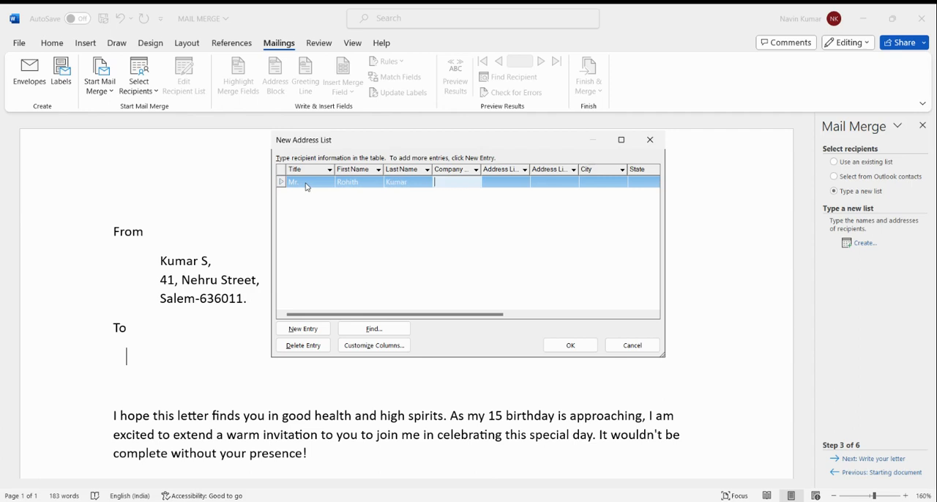
Fill in the first recipient's street address in the first address line, leaving company name and second address line empty.
key(Tab)
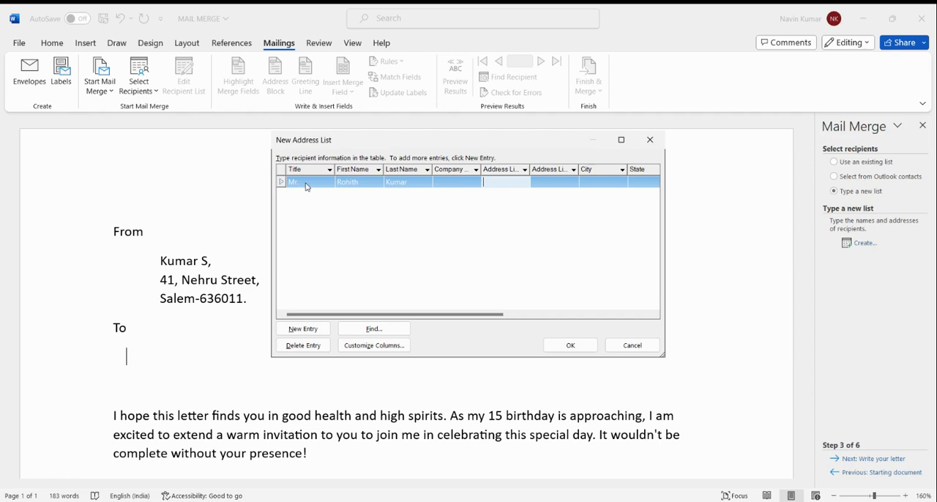
key(Tab)
Fill in the first recipient's city, state and ZIP code.
key(Tab)
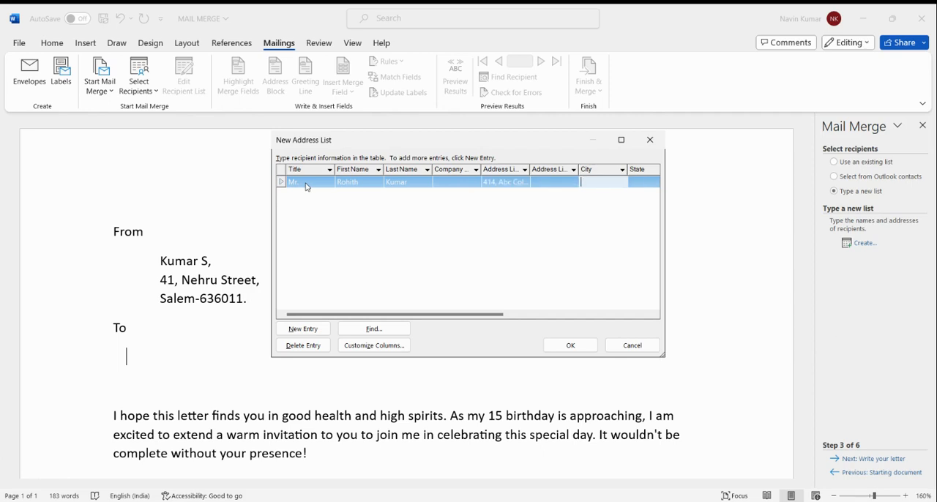
text(Salem)
key(Tab)
text(T)
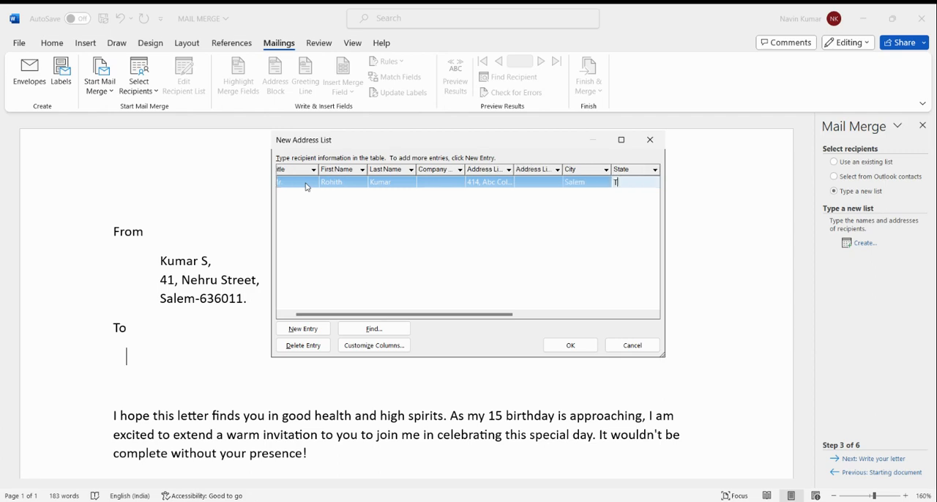
text(amilnadu)
key(Tab)
text(636011)
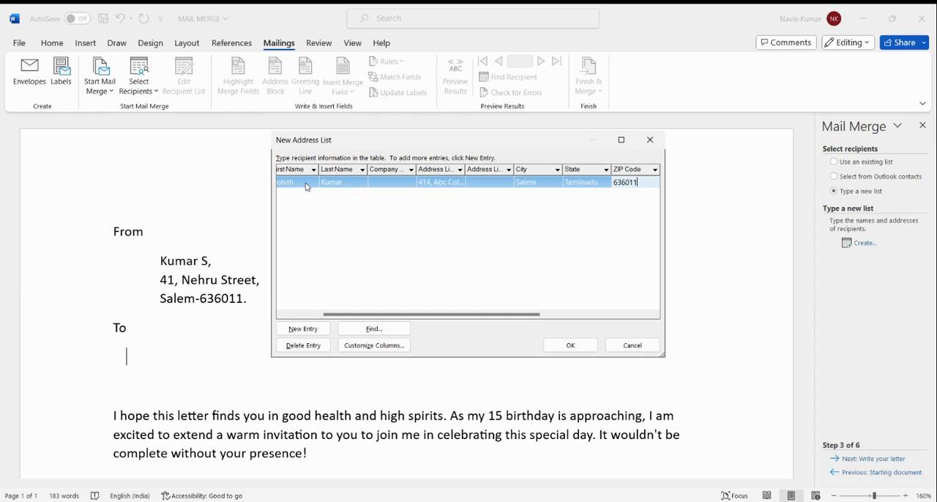
Leave the first recipient's country, phone and e-mail fields empty and add a second entry with the title "Mr.".
key(Tab)
key(Tab)
key(Tab)
key(Tab)
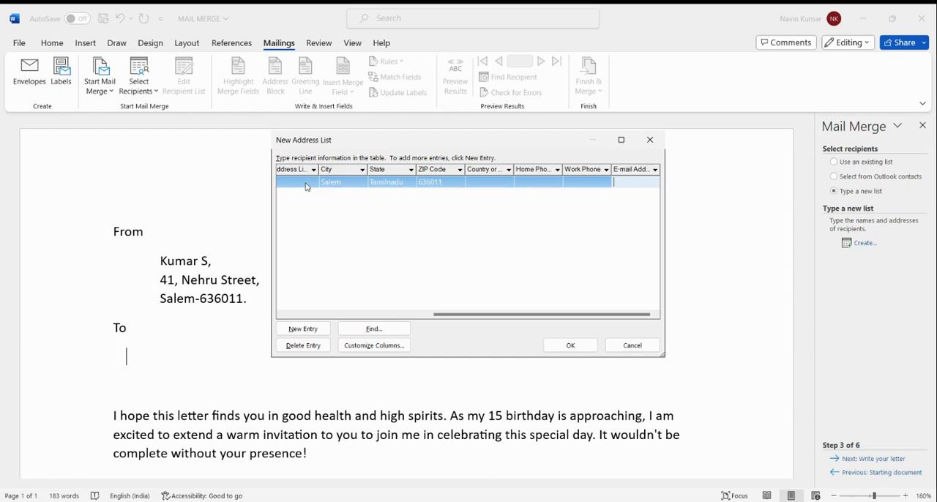
key(Tab)
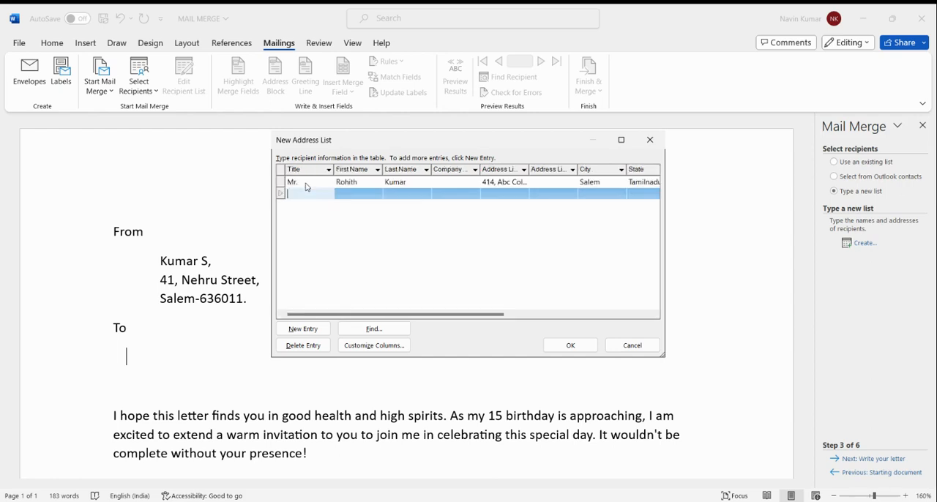
text(Mr.)
key(Tab)
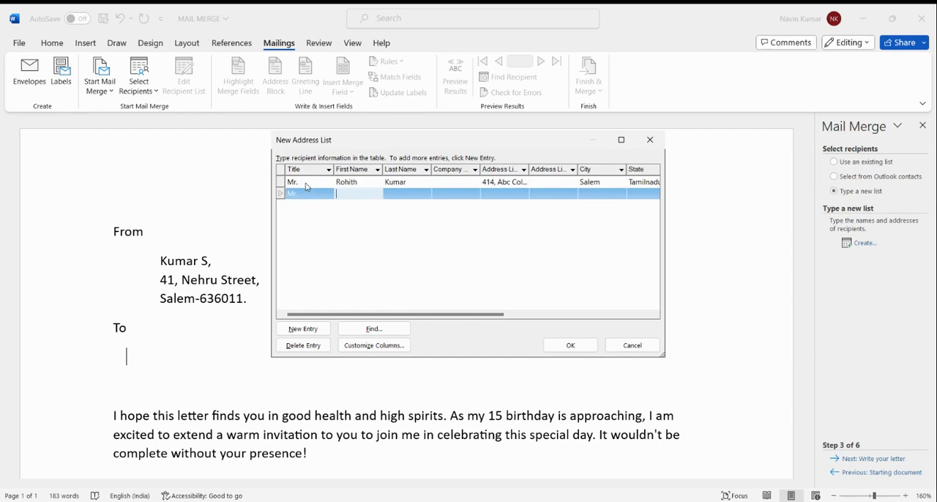
Fill in the second recipient's first name and last name.
text(Va)
key(BackSpace)
key(BackSpace)
key(Tab)
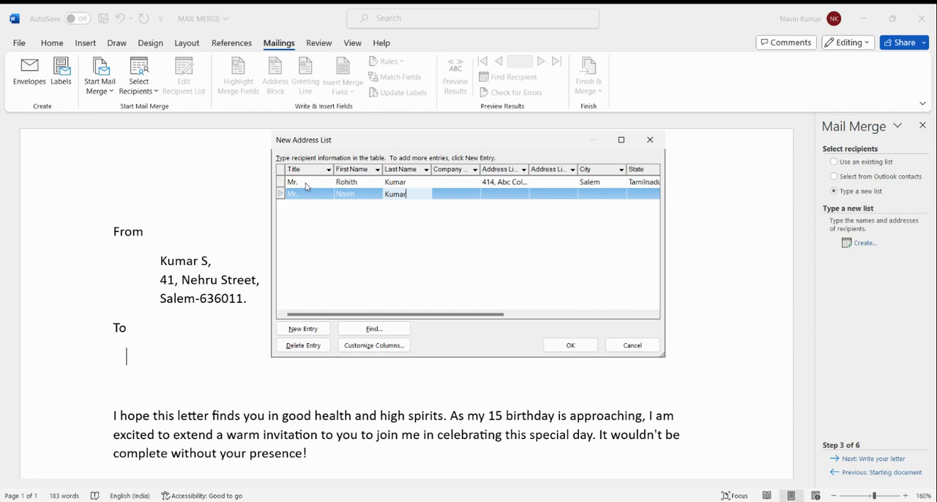
Fill in the second recipient's street address in the first address line and the city, leaving the company name empty.
key(Tab)
key(Tab)
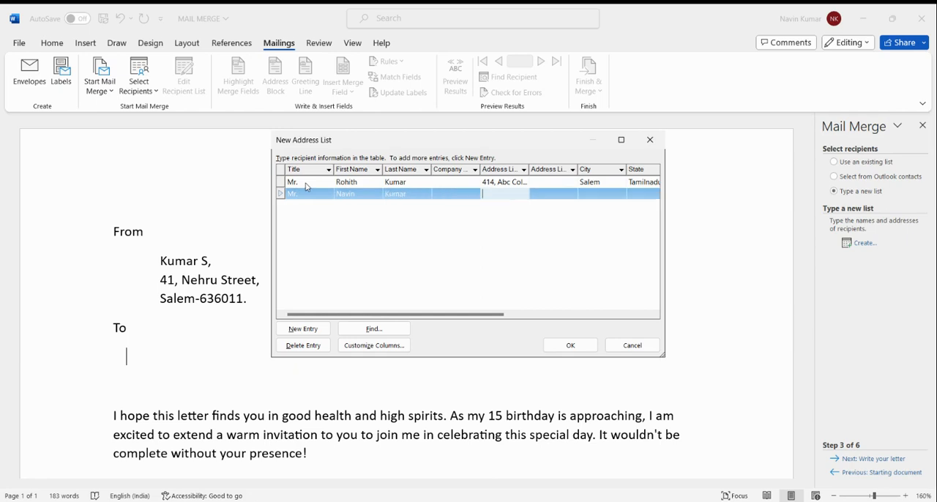
key(Tab)
key(Tab)
text(S)
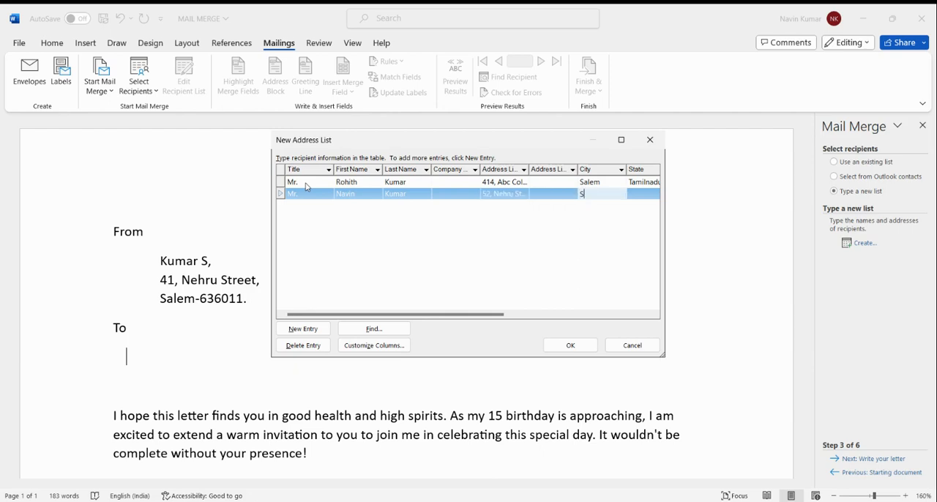
text(alem)
key(Tab)
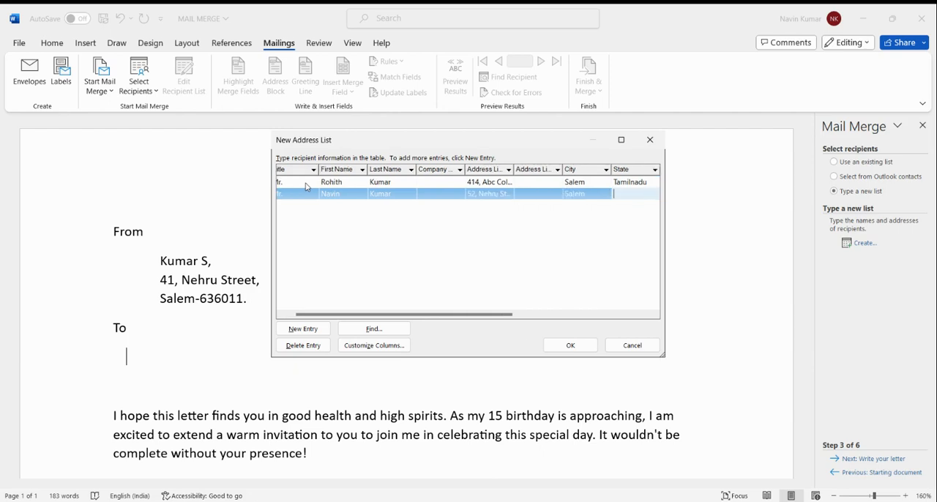
Fill in the second recipient's state and ZIP code.
text(Tamilnadu)
key(Tab)
key(Tab)
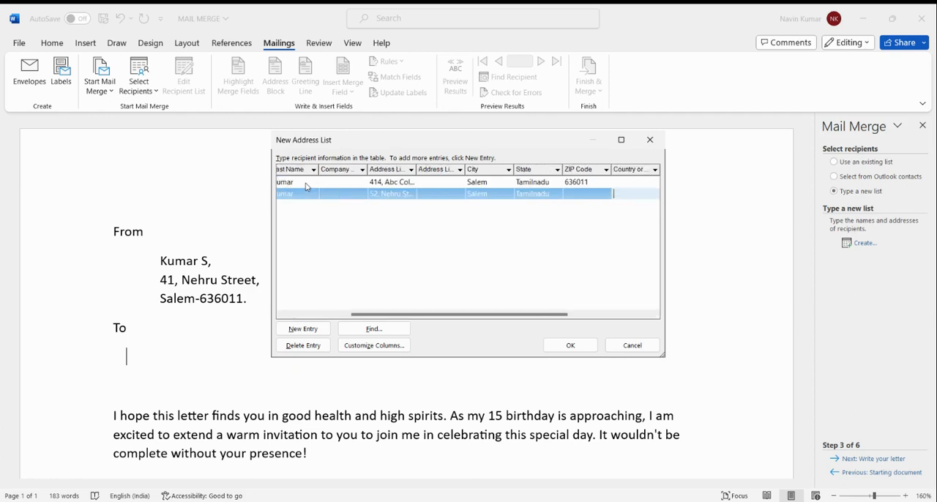
click(571, 194)
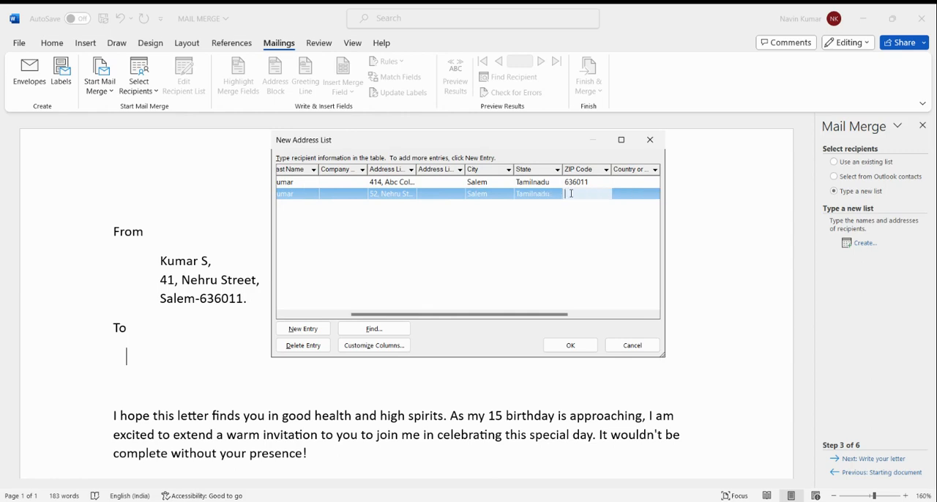
text(369)
text(203)
key(Tab)
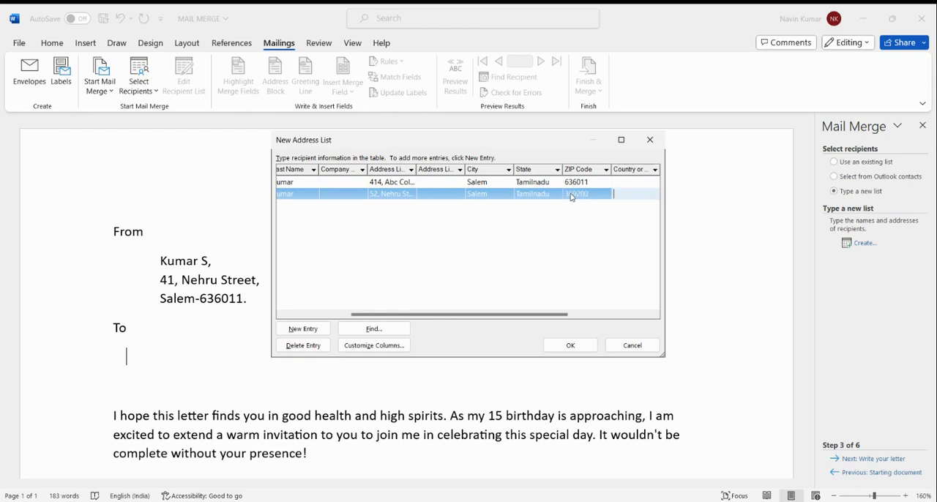
Leave the second recipient's country, phone and e-mail fields empty and add a third entry with the title "Mr.".
key(Tab)
key(Tab)
key(Tab)
key(Tab)
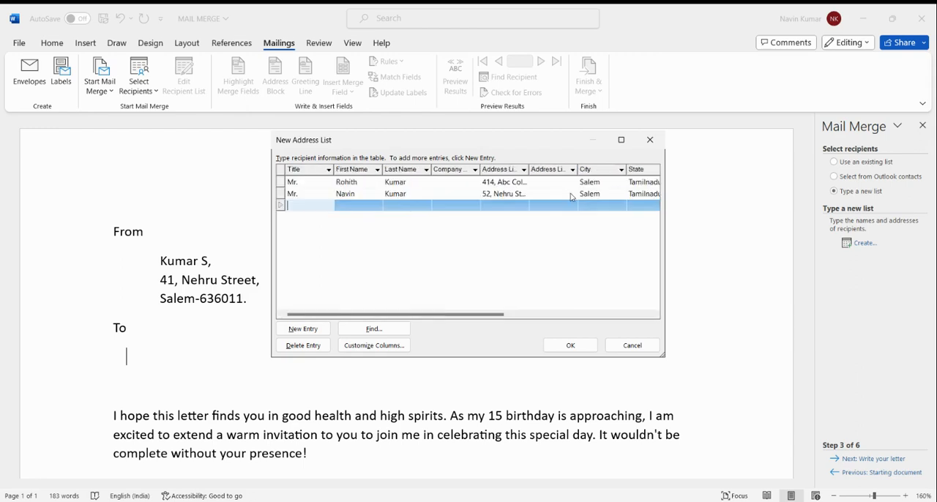
text(Mr.)
key(Tab)
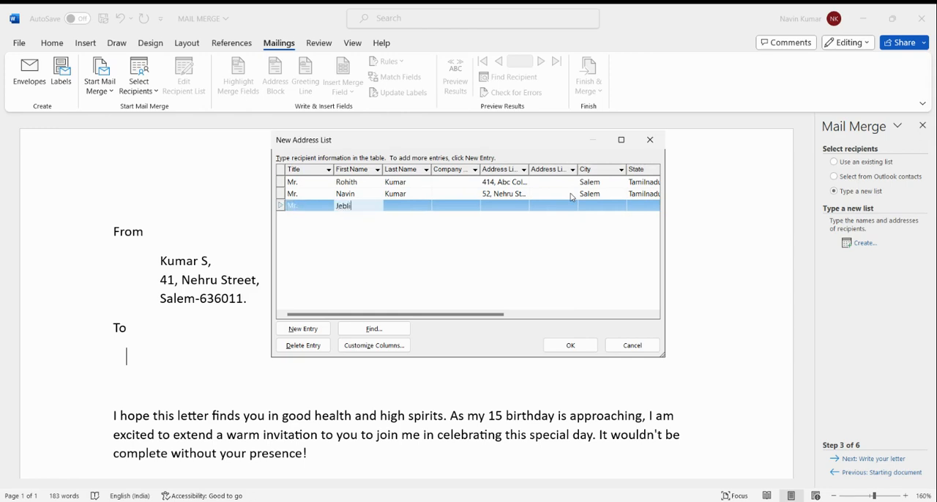
Fill in the third recipient's first name and last name, leaving the company name empty.
key(Tab)
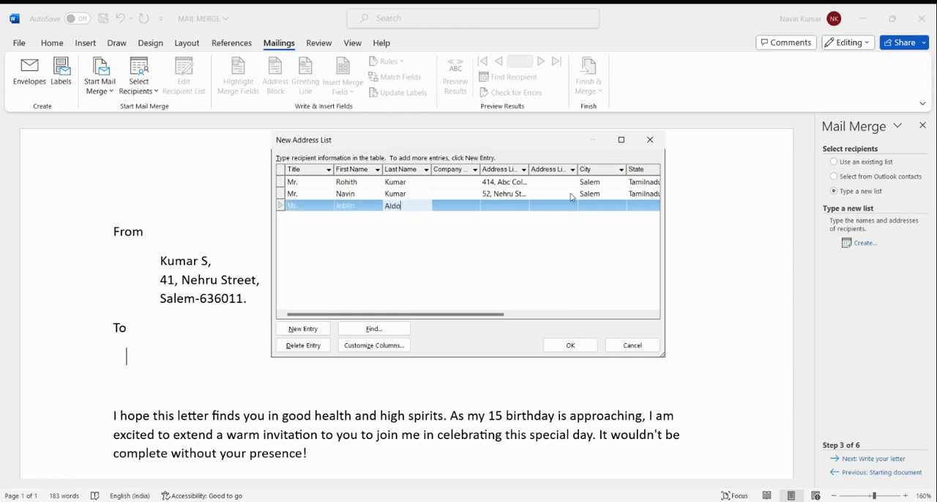
key(Tab)
key(Tab)
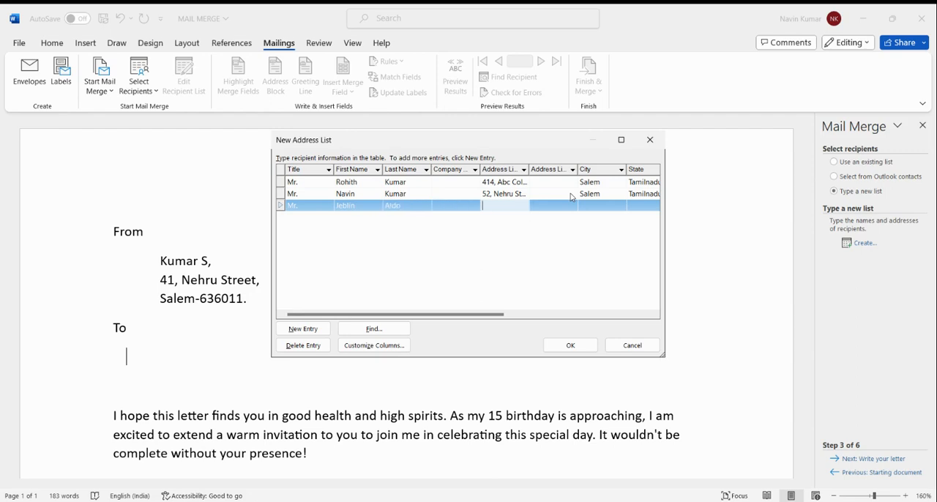
Fill in the third recipient's street address in the first address line and the city, leaving the second address line empty.
key(Tab)
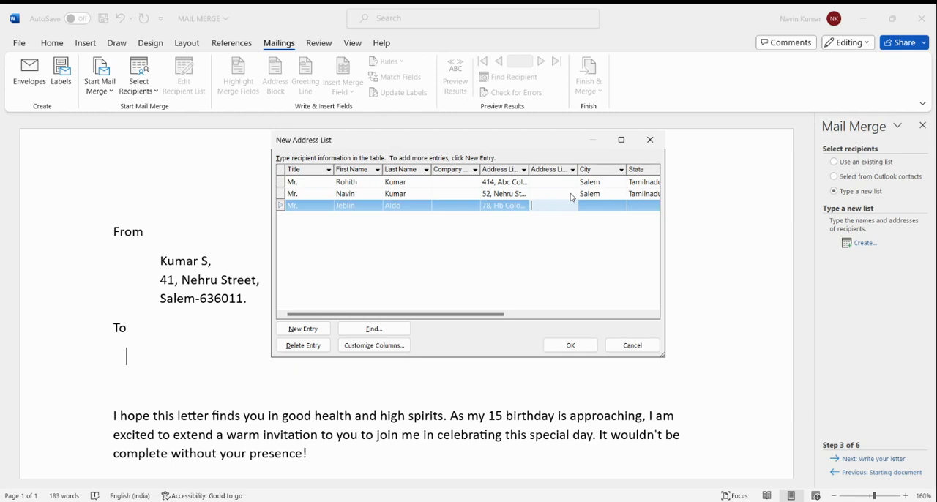
key(Tab)
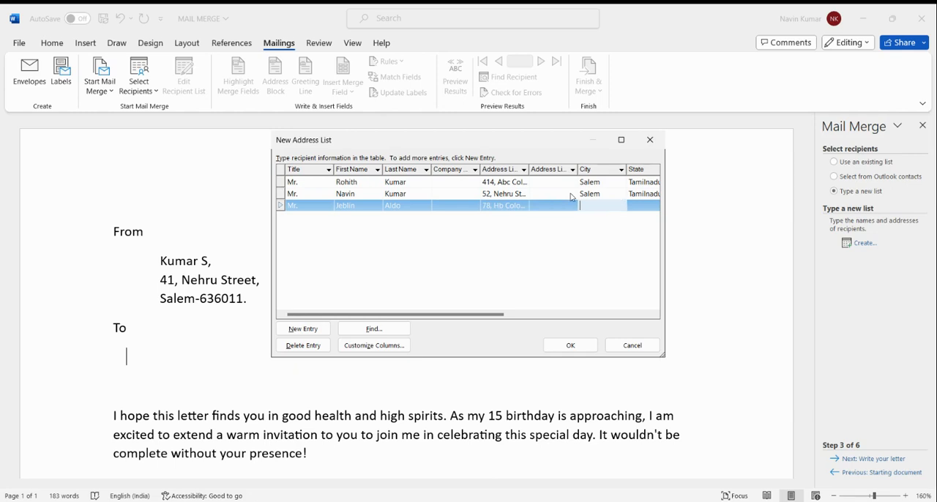
text(Salem)
key(Tab)
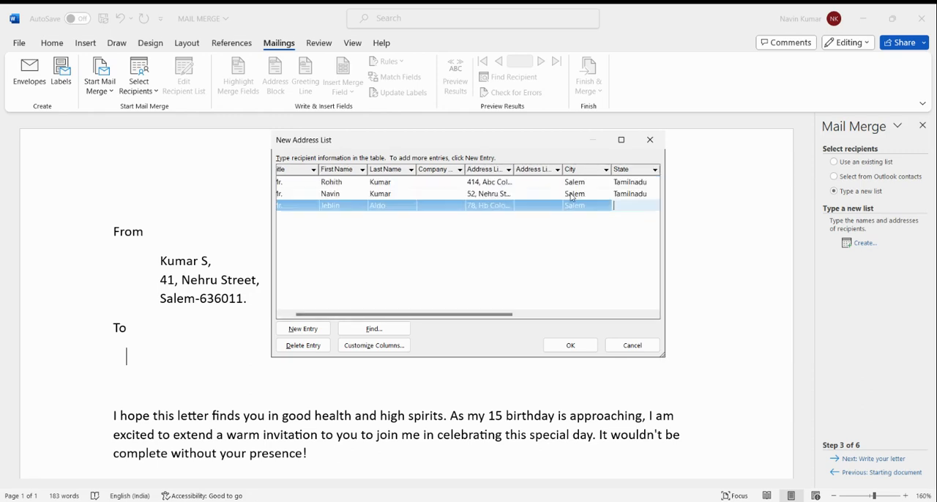
Fill in the third recipient's state and ZIP code, and review the columns of all entries.
text(Tamil)
text(nadu)
key(Tab)
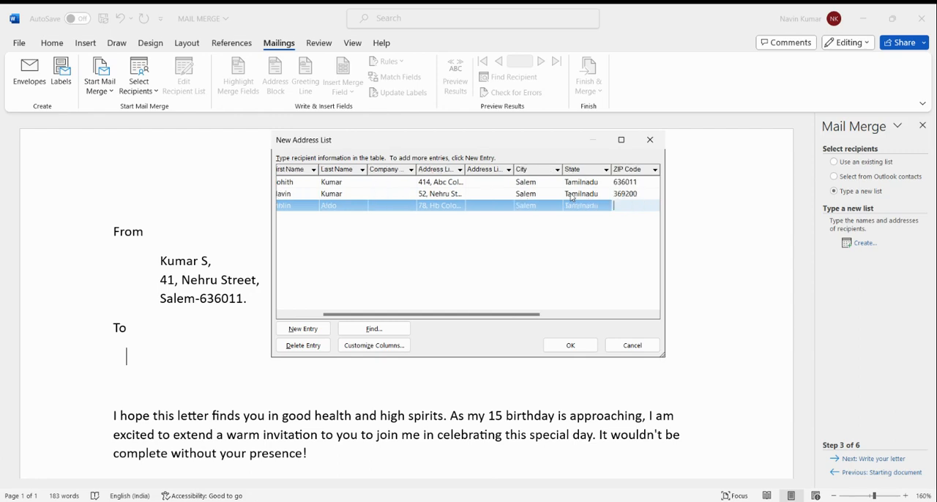
text(748523)
drag(486, 314, 399, 322)
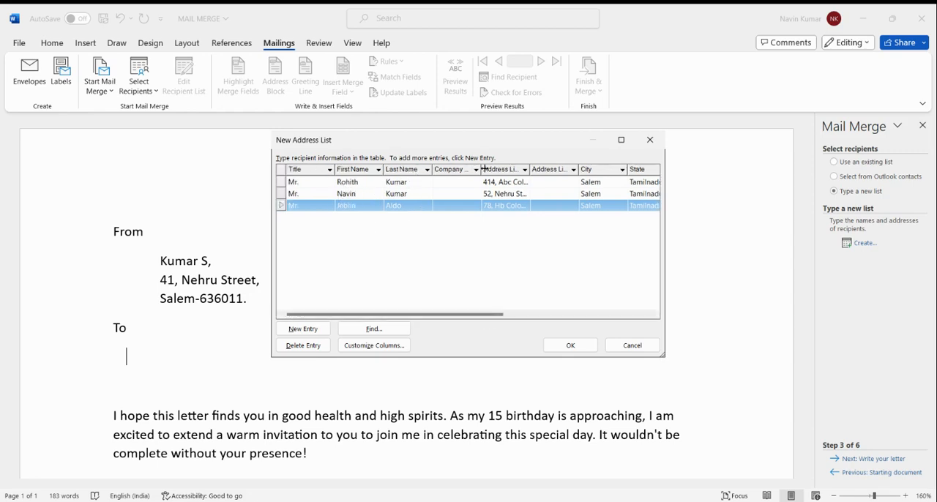
scroll(448, 317, right, 2)
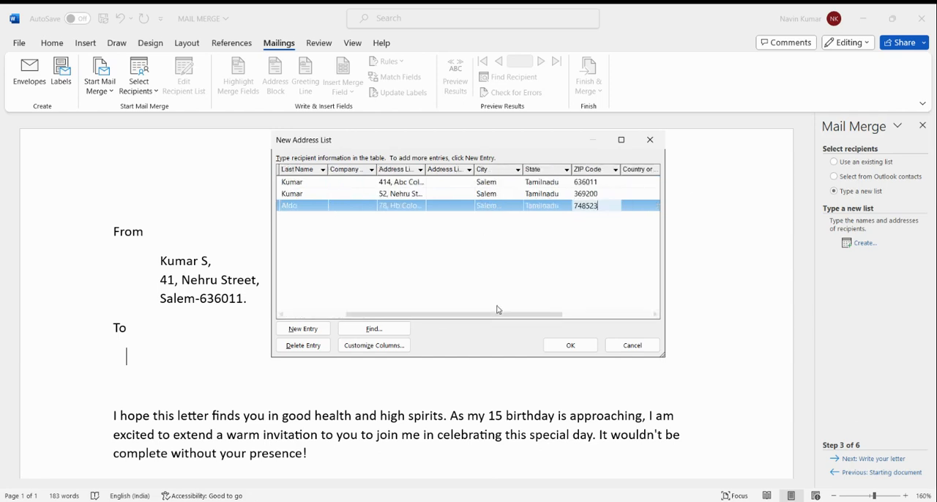
drag(496, 317, 438, 317)
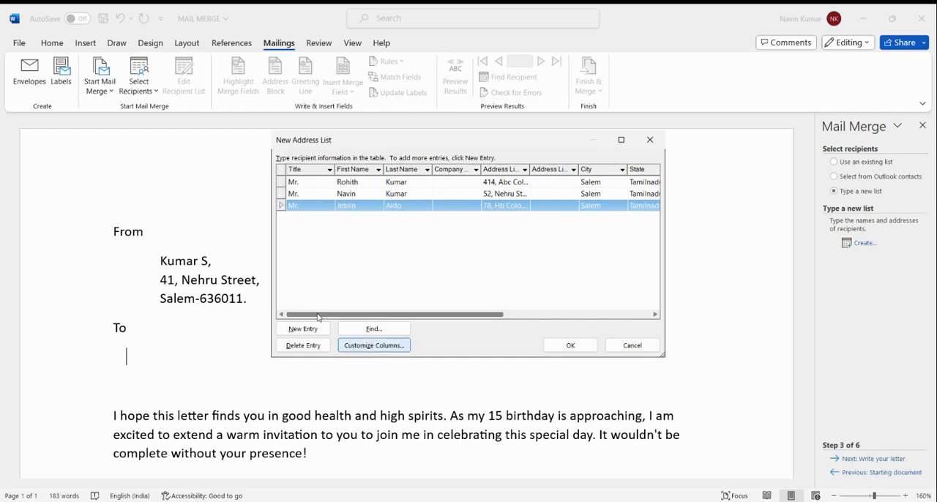
Finish the address list and save it on the Desktop as "Addtress List".
click(570, 347)
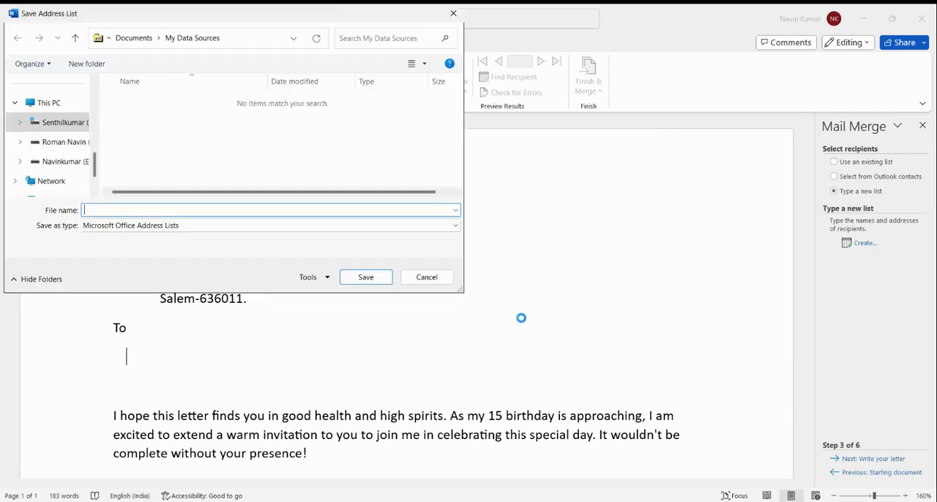
double_click(25, 104)
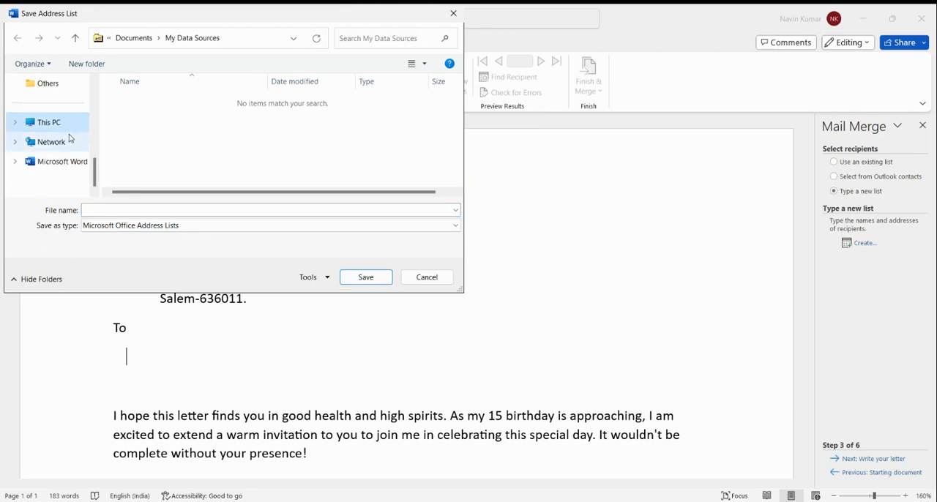
scroll(66, 116, up, 5)
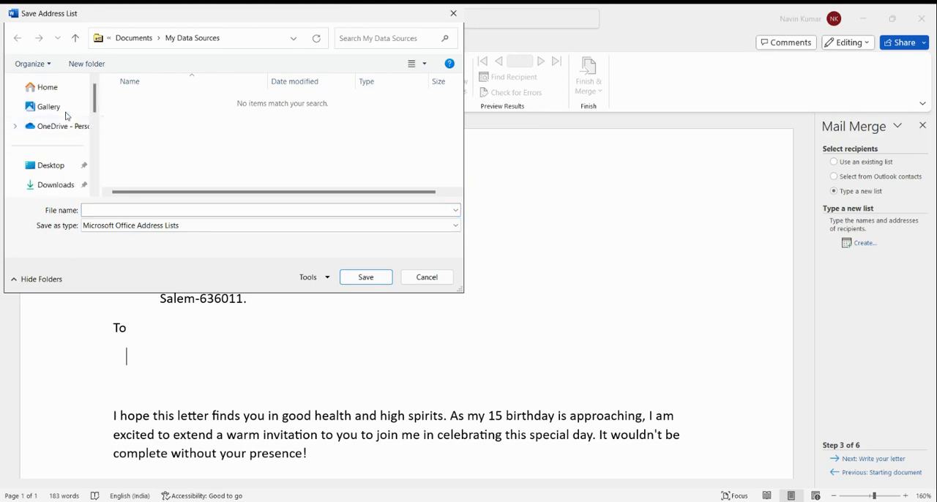
click(62, 168)
click(135, 211)
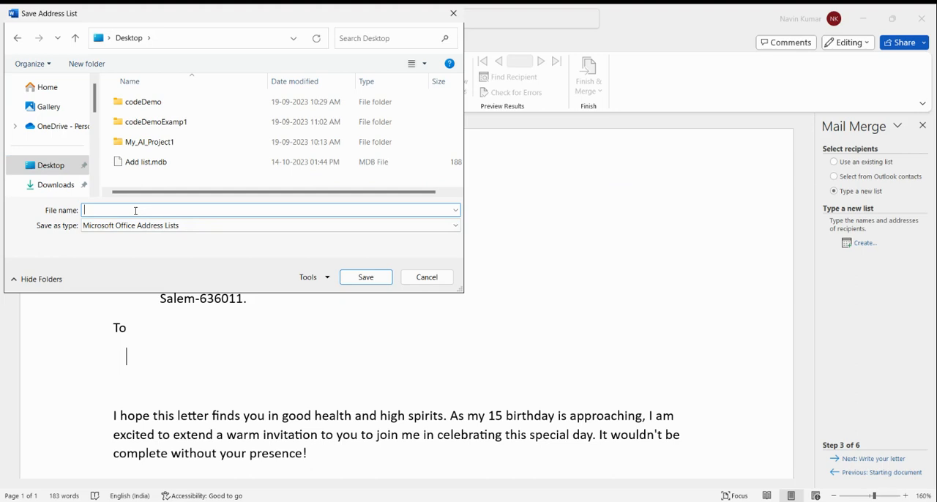
text(Addtion)
key(BackSpace)
key(BackSpace)
key(BackSpace)
click(375, 277)
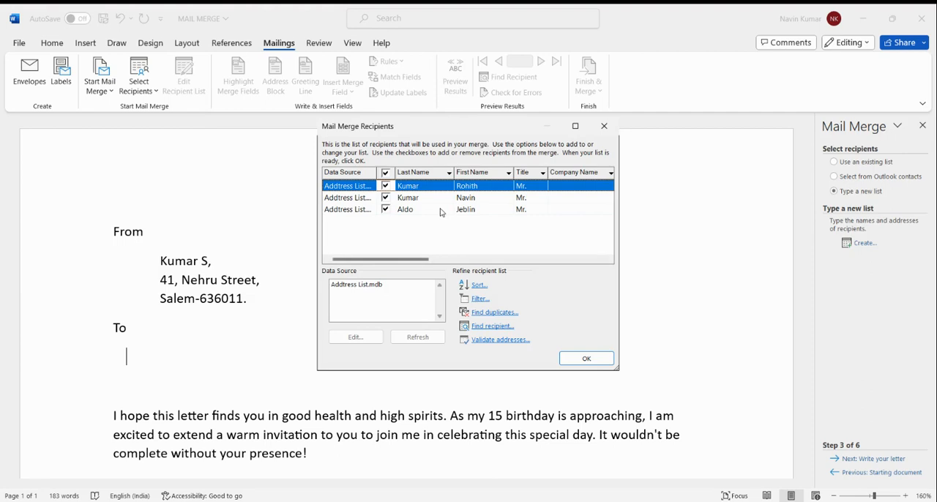
Try excluding the first two recipients from the merge and include them again.
click(385, 199)
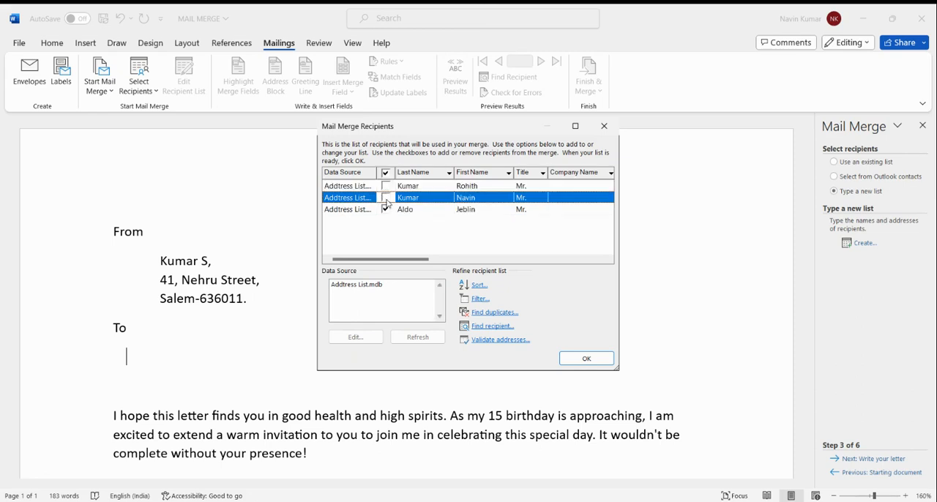
click(387, 189)
click(386, 198)
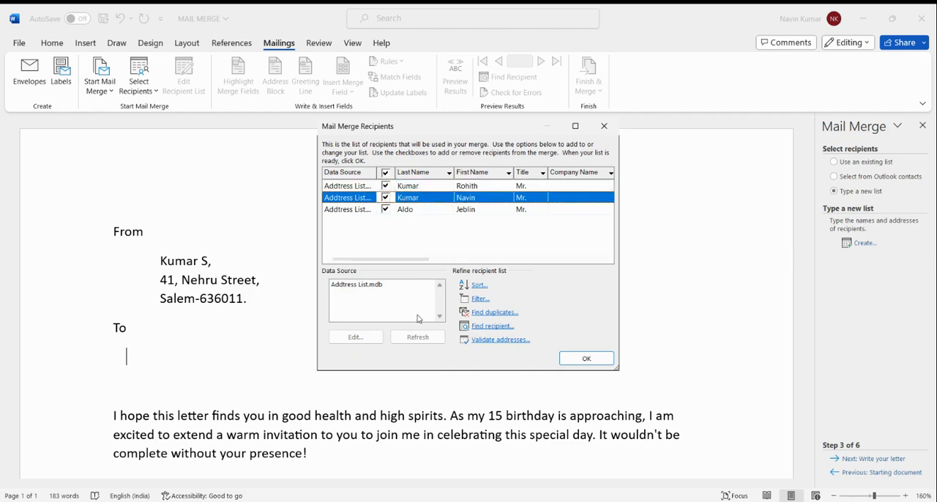
Accept all three merge recipients and advance the wizard to the letter-writing stage.
click(578, 364)
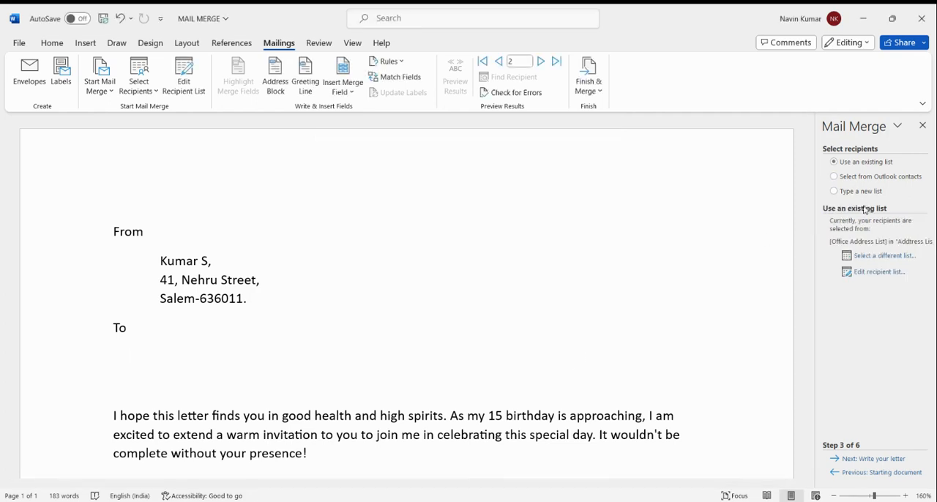
click(872, 459)
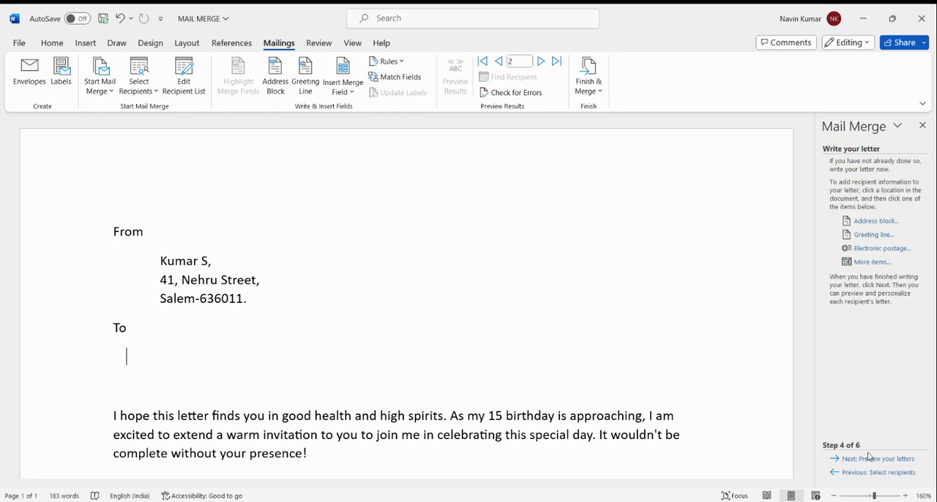
Insert an address block below "To" with the "Mr. Joshua Randall Jr." name format, including the country only if different from India.
scroll(479, 273, down, 5)
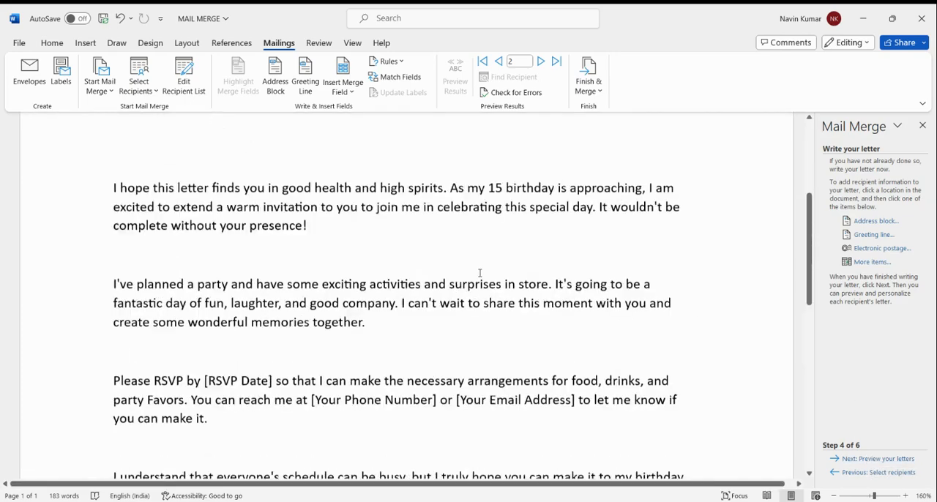
scroll(479, 273, up, 5)
scroll(480, 273, down, 5)
scroll(479, 273, up, 5)
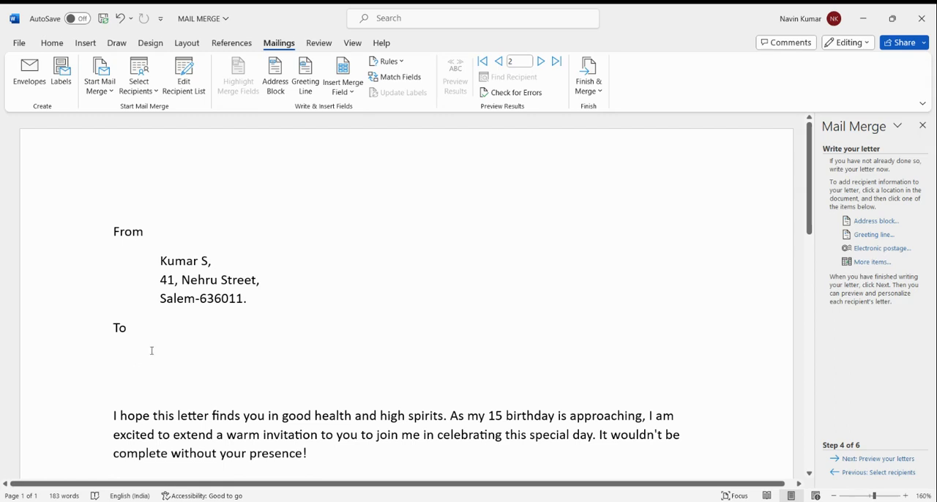
click(875, 221)
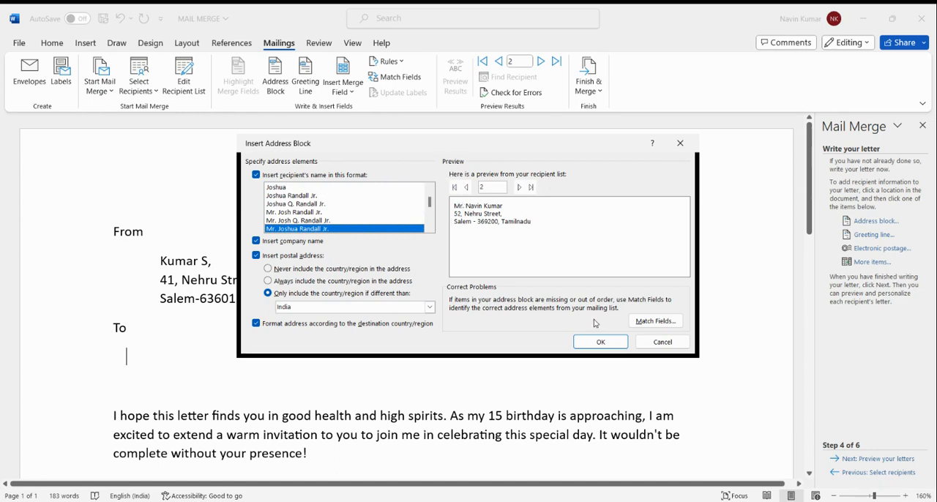
click(600, 341)
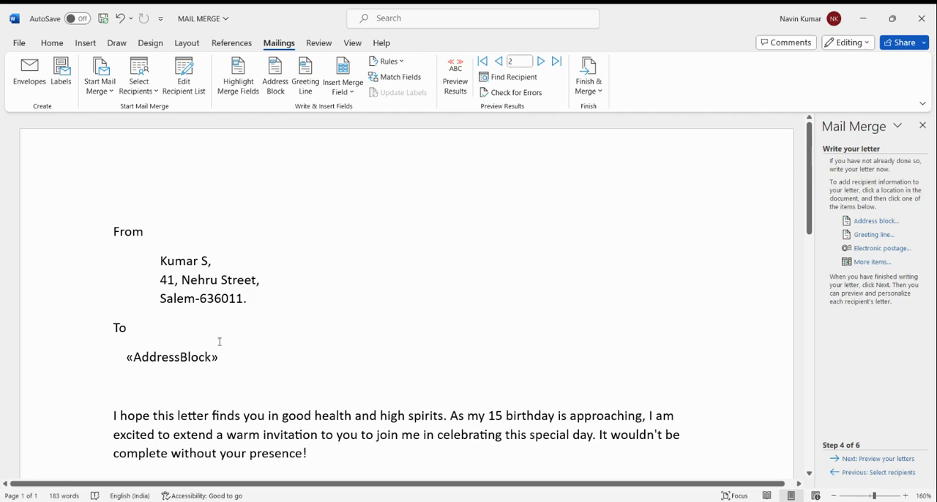
Insert a greeting line above the first body paragraph in the format "Dear Mr. Randall," with "Dear Sir or Madam," for invalid names.
key(Return)
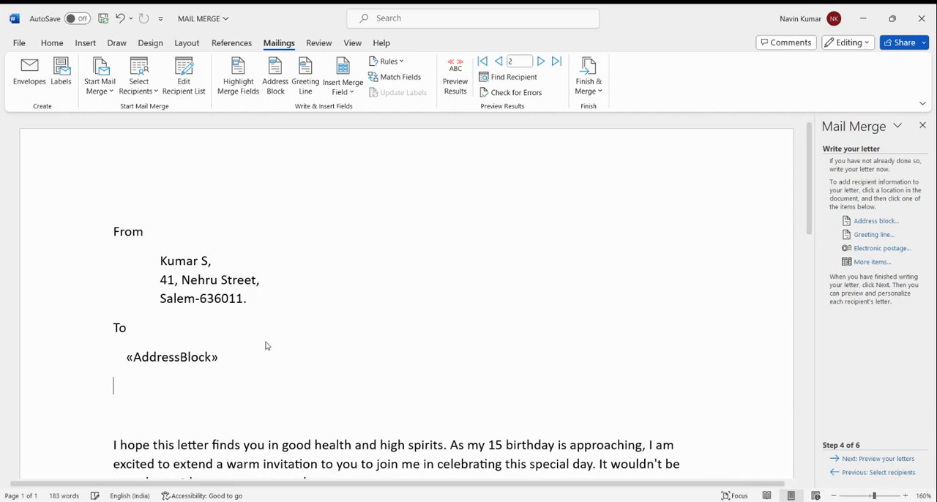
key(Return)
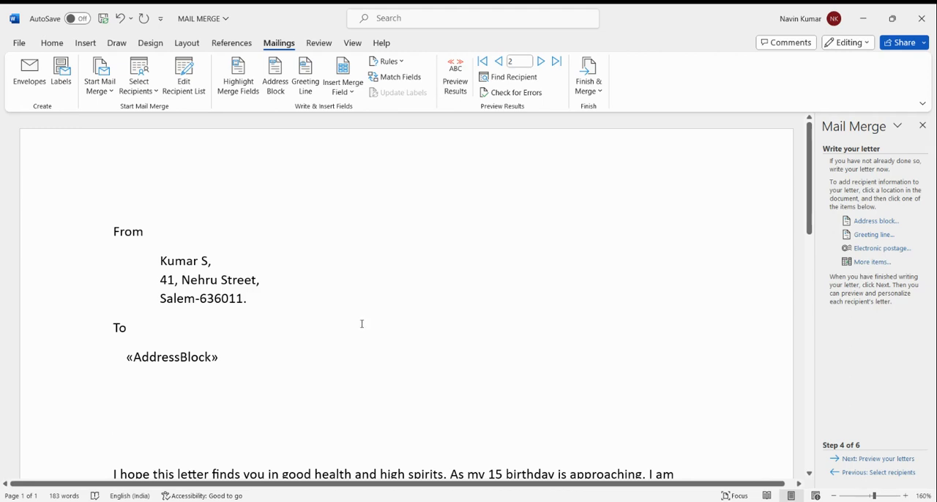
key(BackSpace)
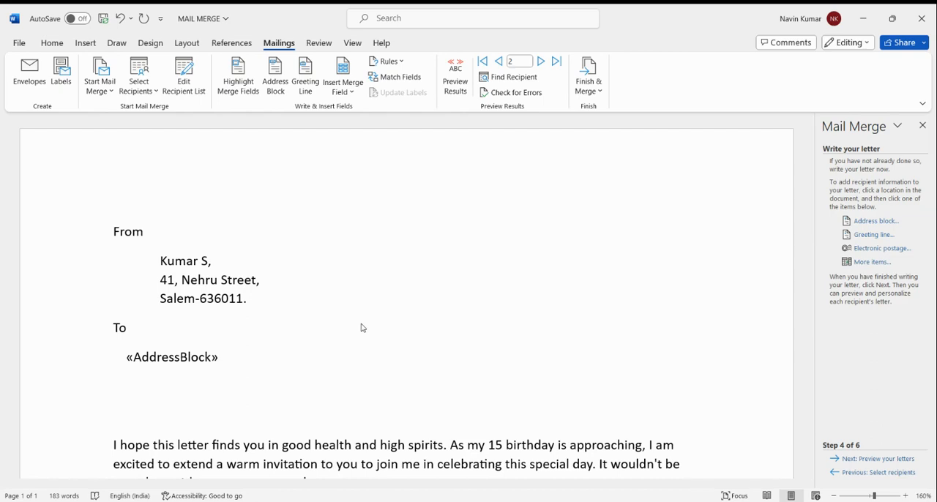
click(865, 242)
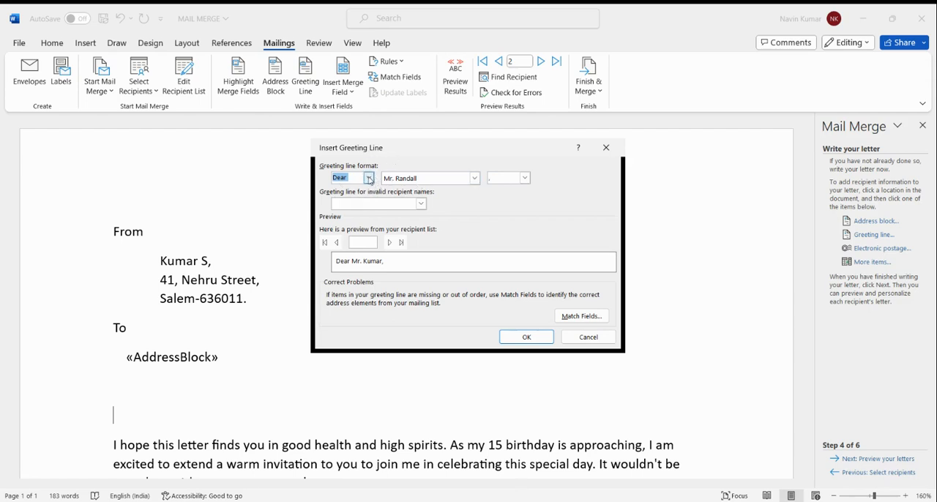
click(473, 180)
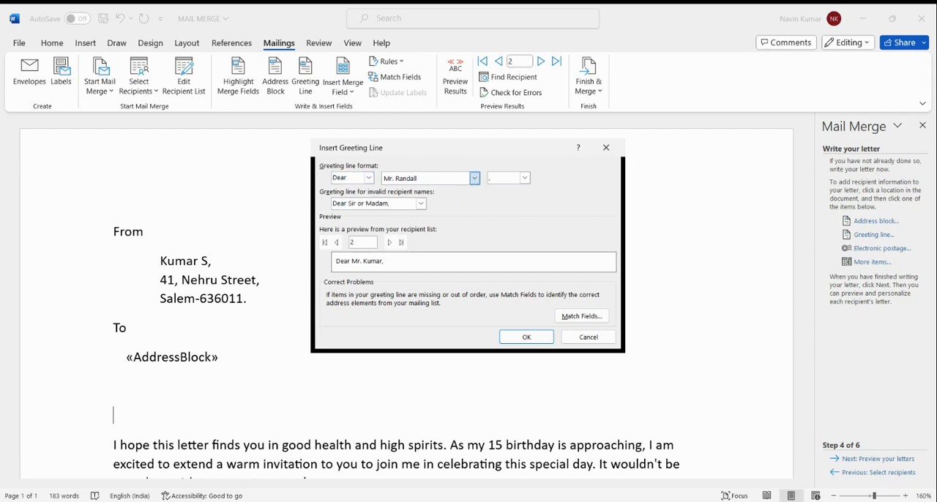
click(421, 204)
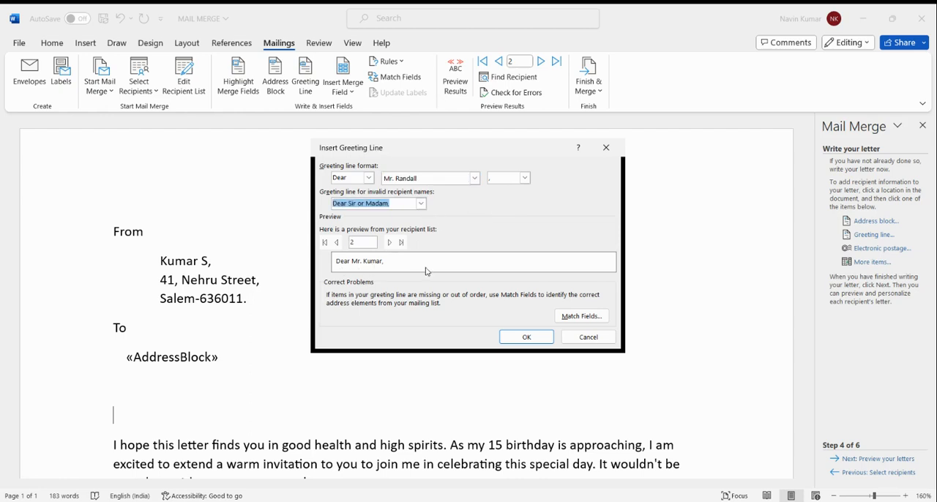
click(336, 243)
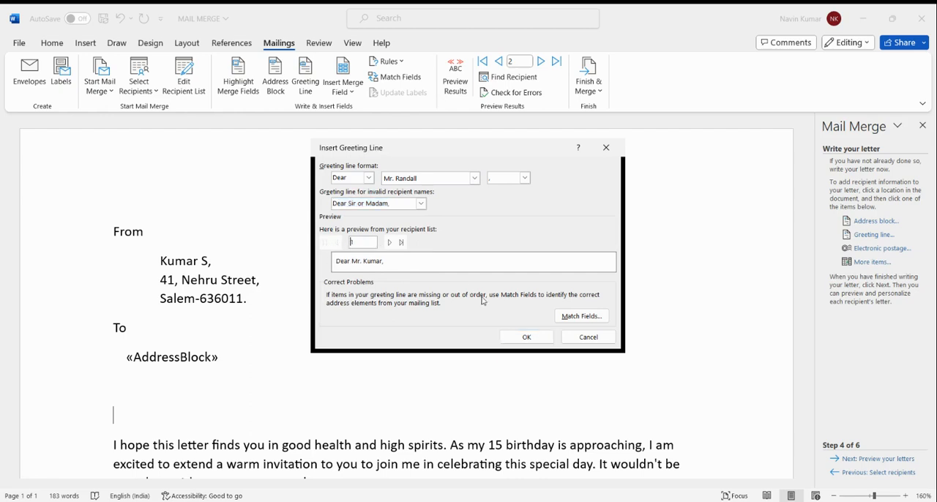
click(525, 338)
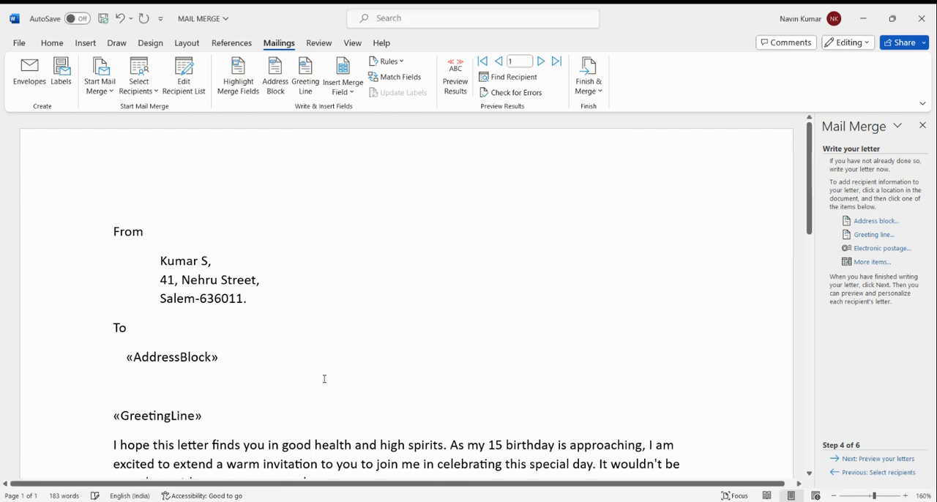
Advance the wizard to the letter preview and look through the first recipient's merged letter from address to body.
scroll(137, 419, down, 1)
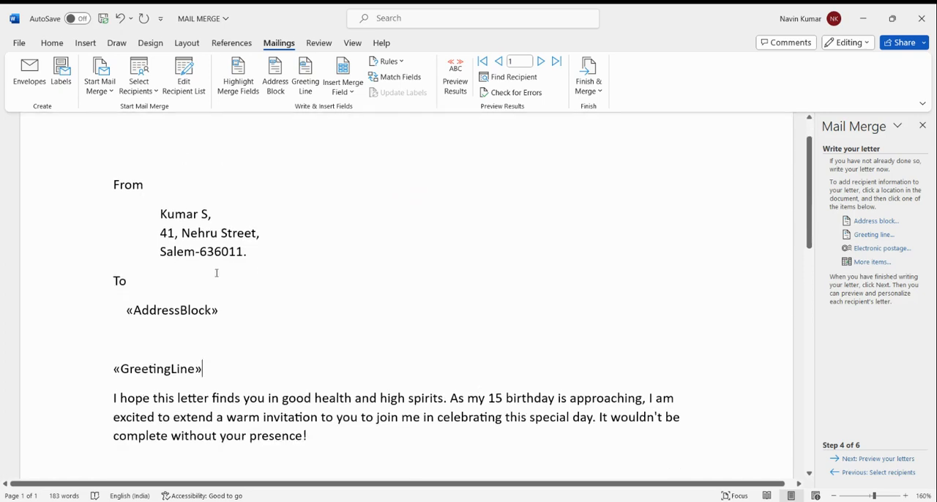
scroll(187, 387, down, 1)
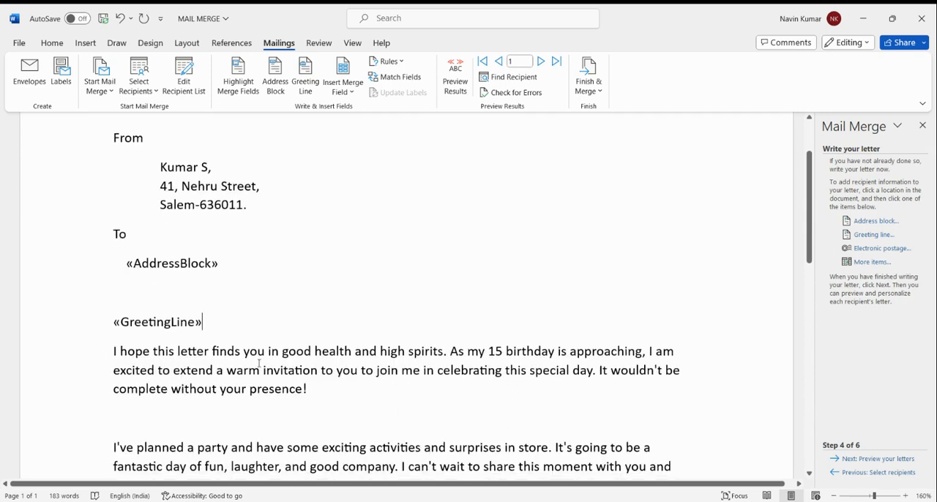
click(873, 461)
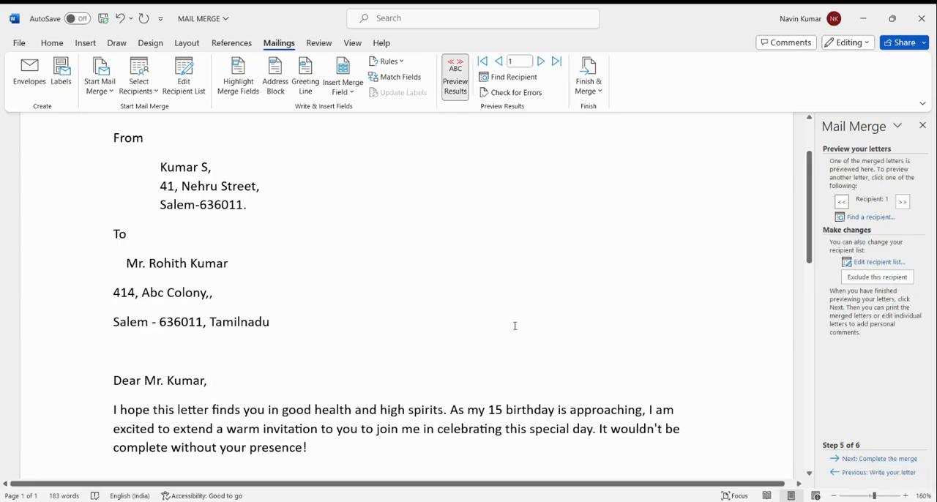
scroll(515, 326, down, 10)
scroll(514, 325, up, 6)
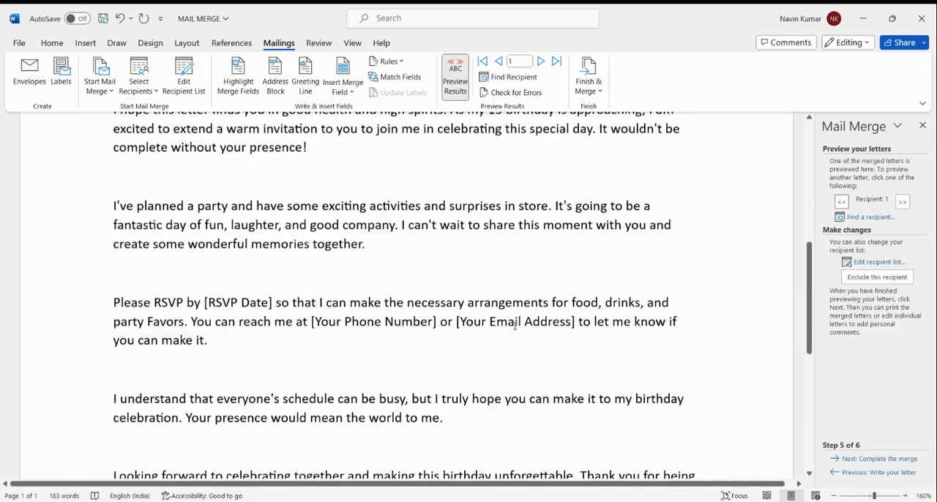
scroll(514, 325, up, 6)
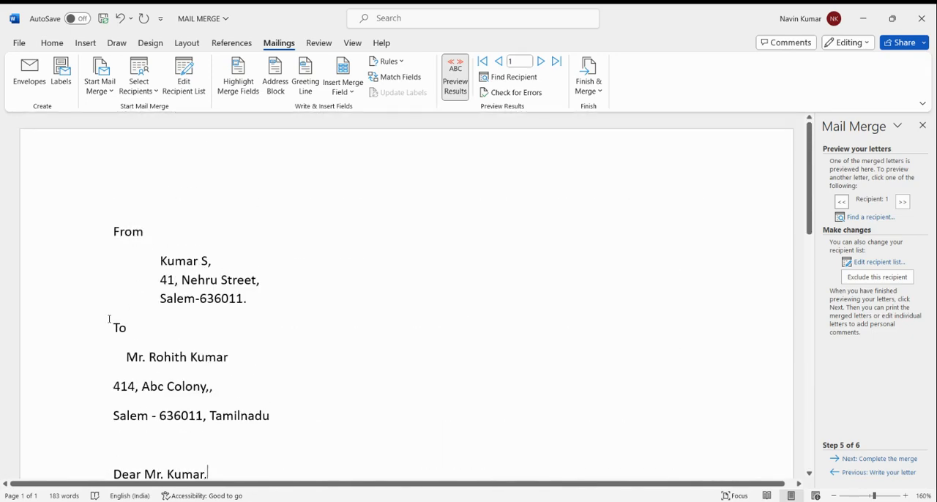
scroll(147, 404, down, 1)
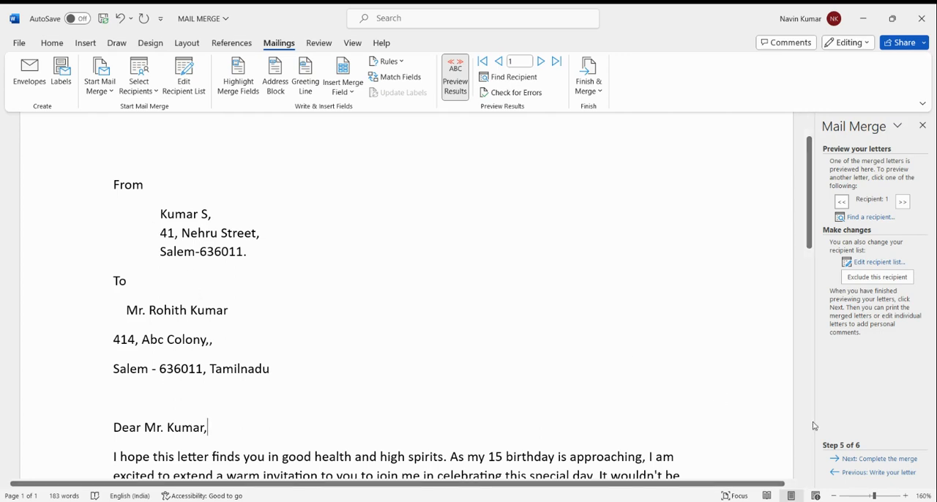
Return to the letter-writing stage and insert another greeting line after the existing one, using "Dear", the "Josh Randall Jr." name format and a comma.
click(877, 473)
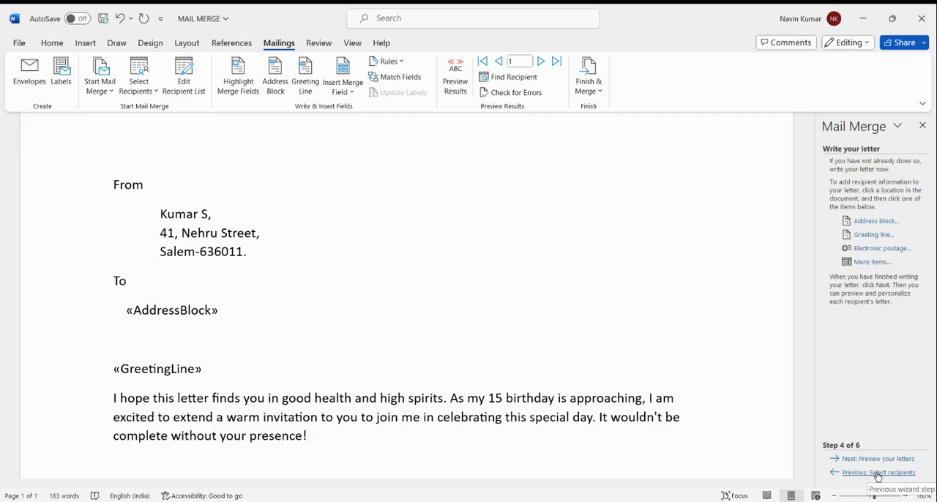
click(871, 235)
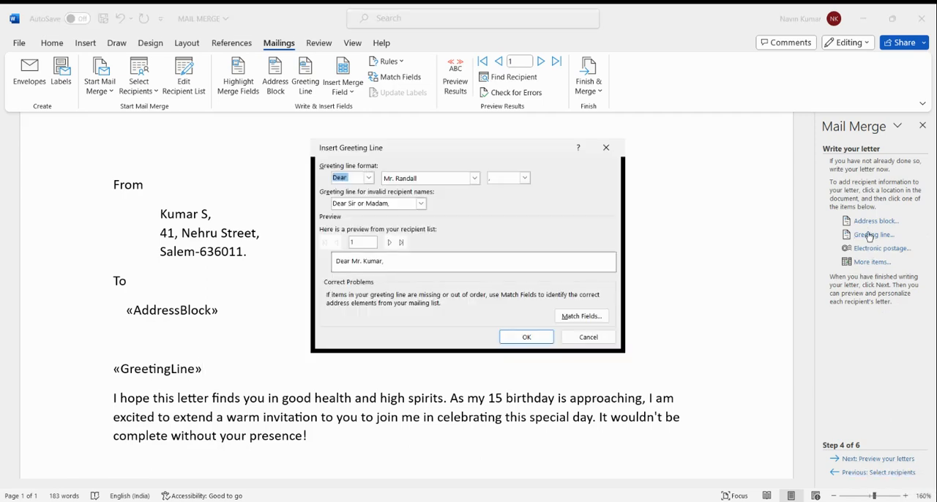
click(402, 245)
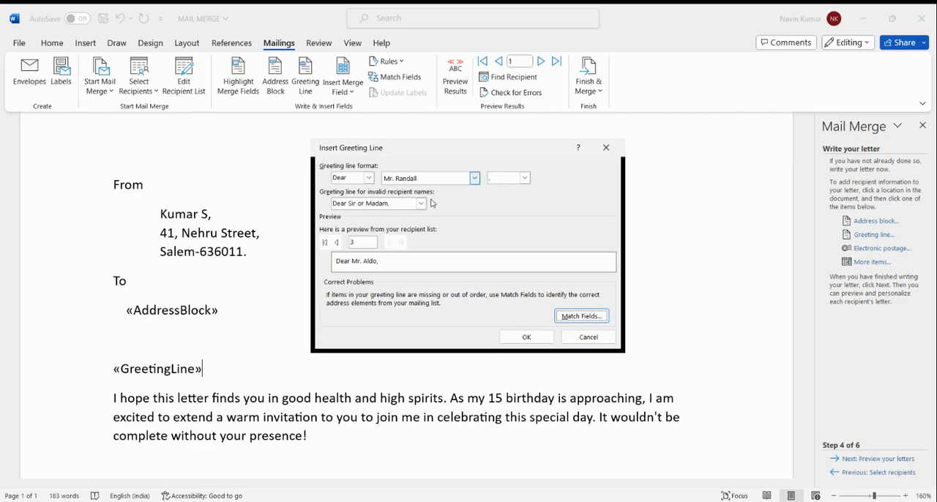
click(471, 177)
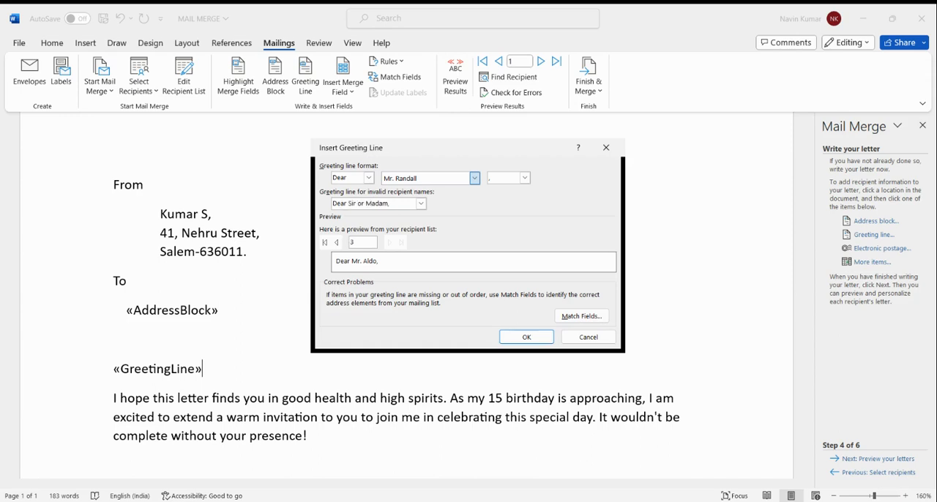
click(442, 233)
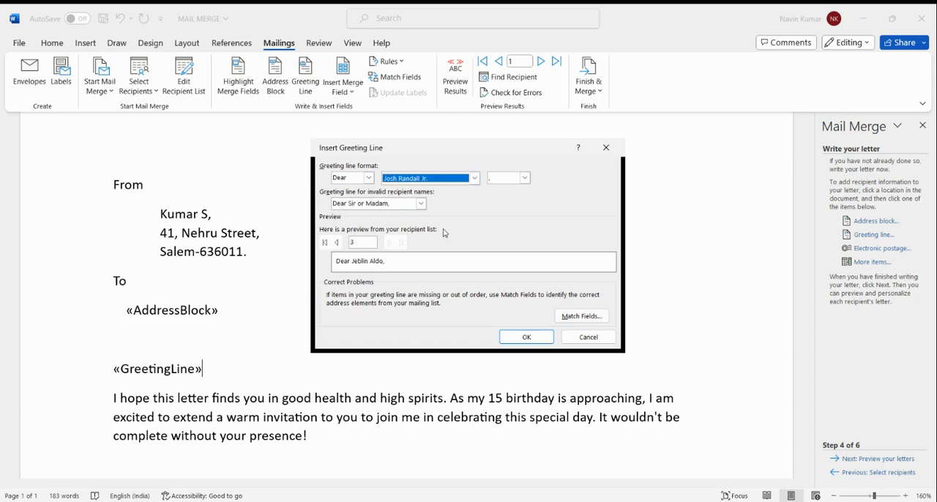
click(423, 204)
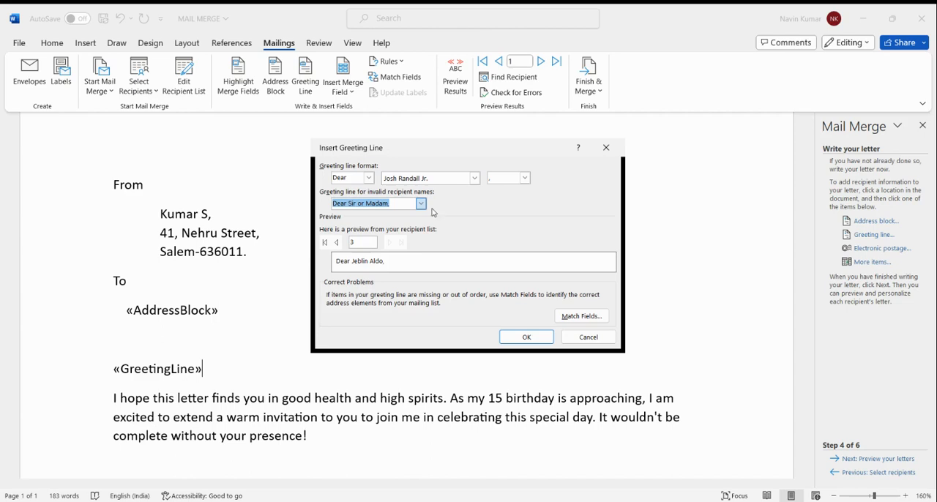
click(475, 179)
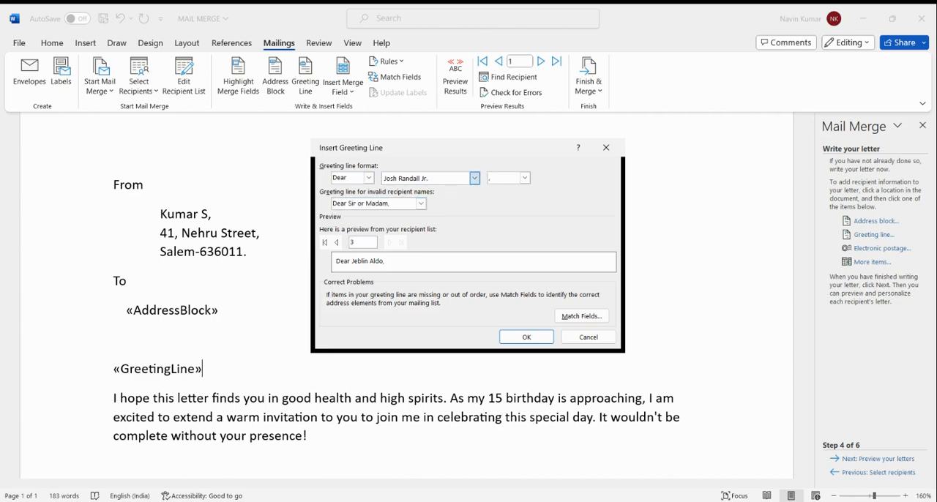
click(448, 229)
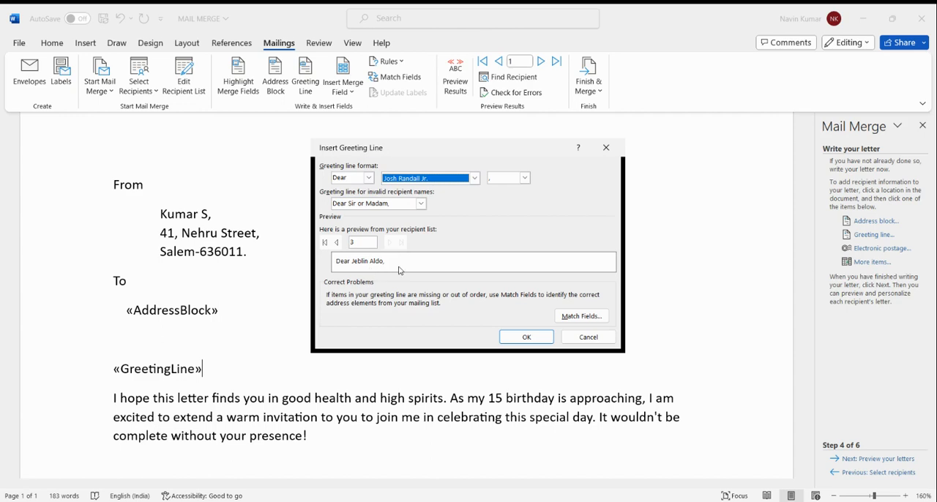
click(526, 337)
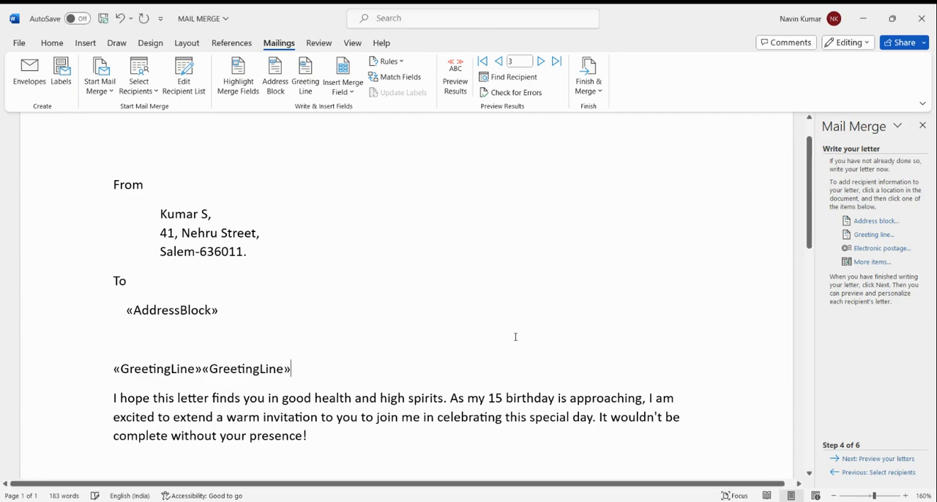
Delete the original greeting line field before the new one and keep a blank line between the address block and the remaining greeting.
click(203, 370)
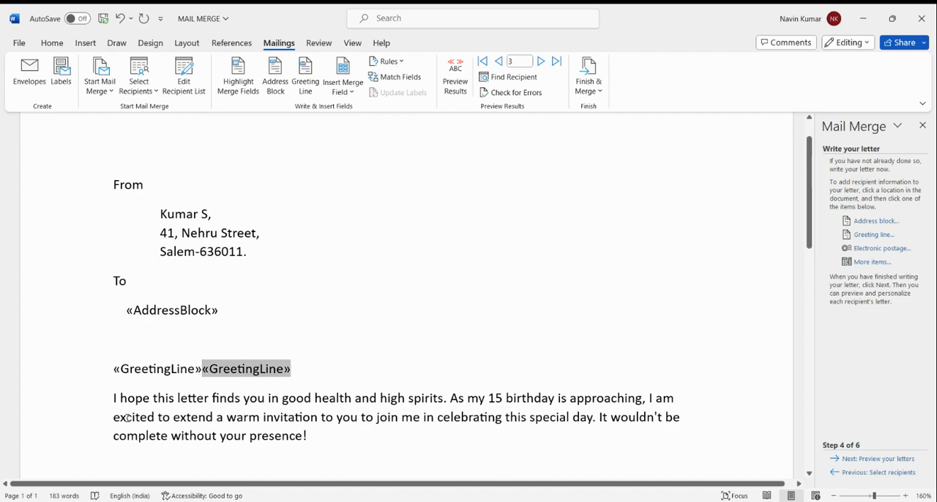
click(242, 322)
click(203, 369)
click(157, 371)
key(BackSpace)
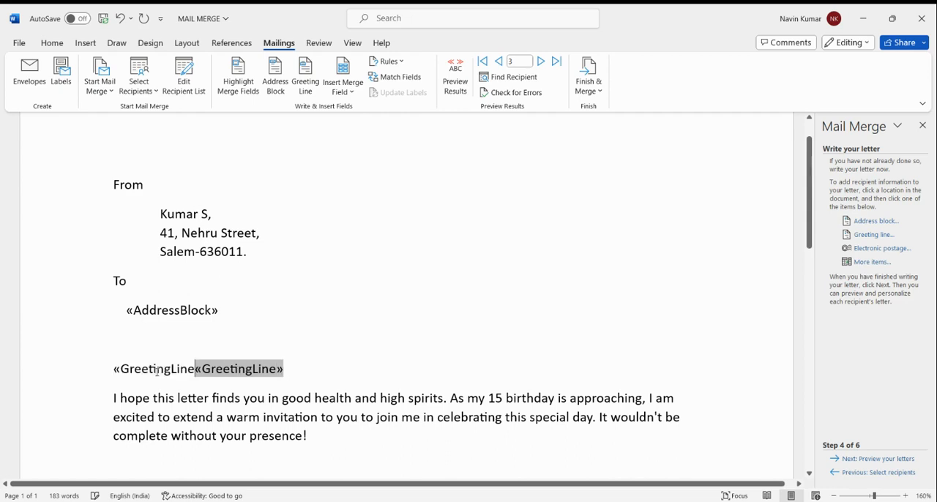
click(120, 369)
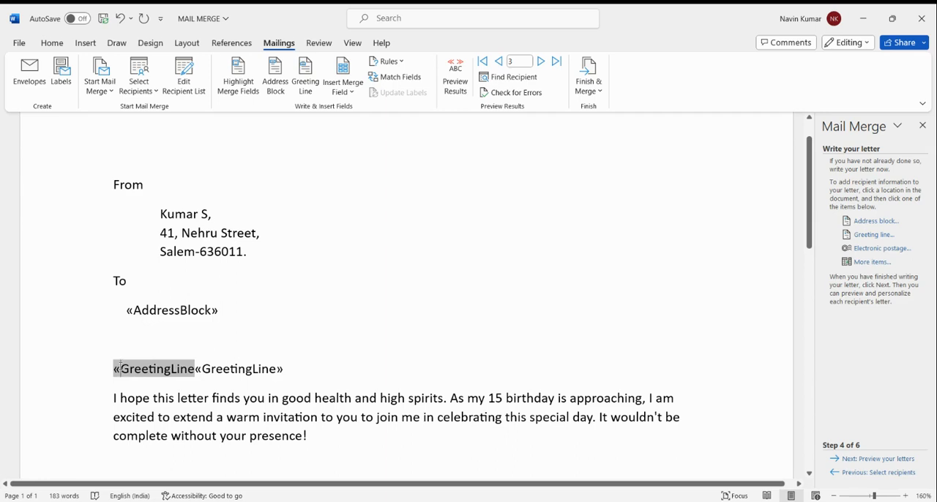
key(BackSpace)
key(BackSpace)
key(BackSpace)
key(BackSpace)
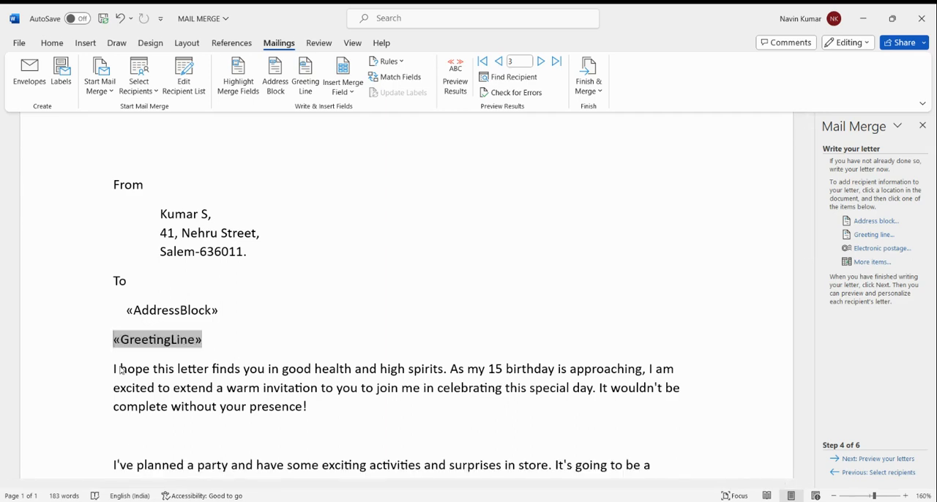
key(Return)
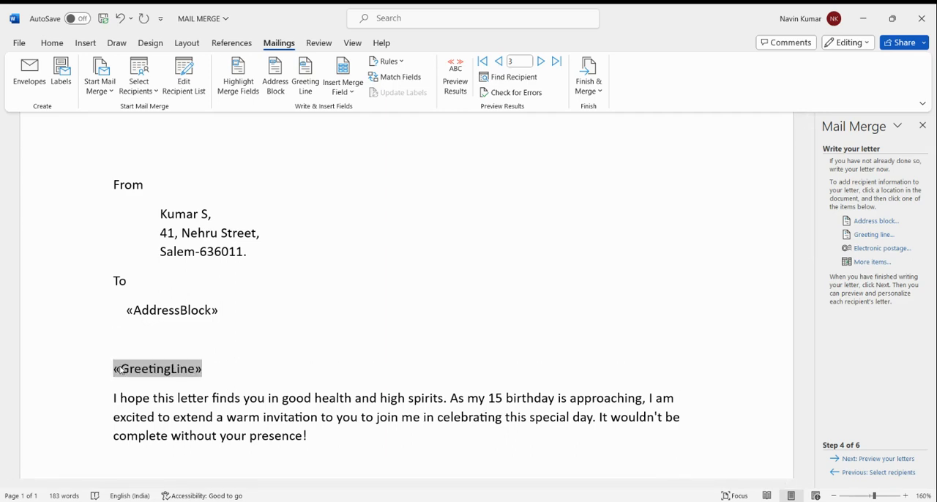
click(366, 300)
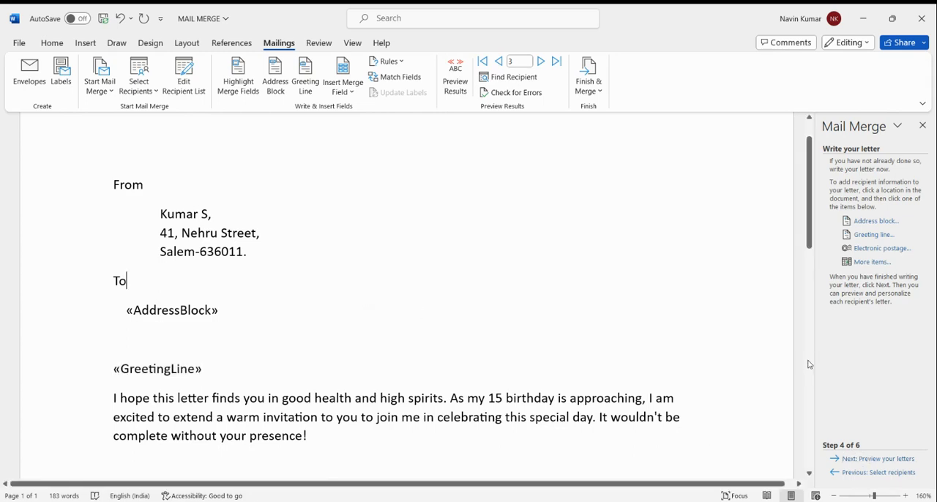
Preview the merged letter with the new greeting, advance the wizard to the merge completion stage and review the whole letter.
click(890, 459)
scroll(142, 320, down, 3)
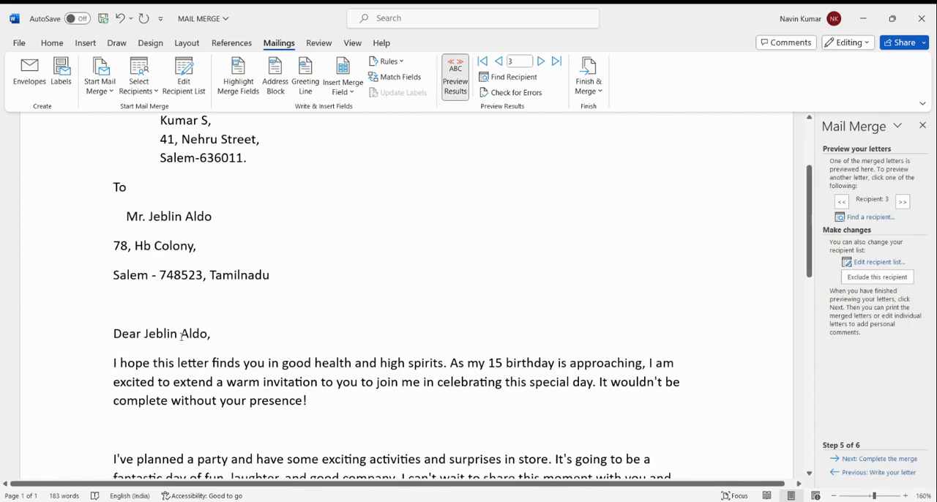
click(892, 459)
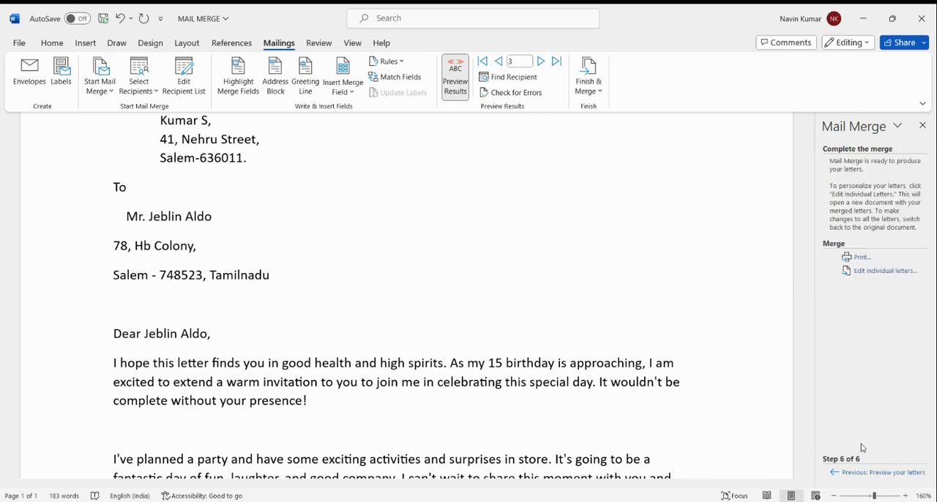
scroll(667, 358, down, 10)
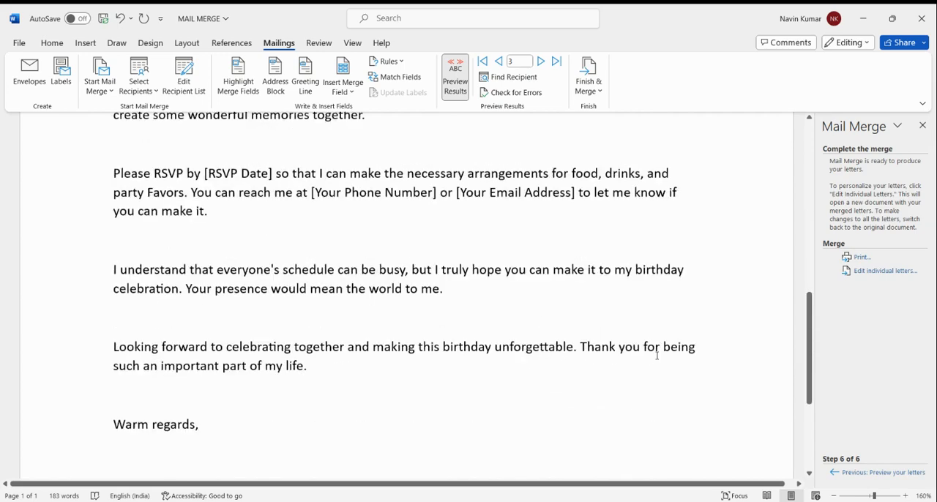
scroll(657, 357, up, 5)
scroll(658, 356, up, 5)
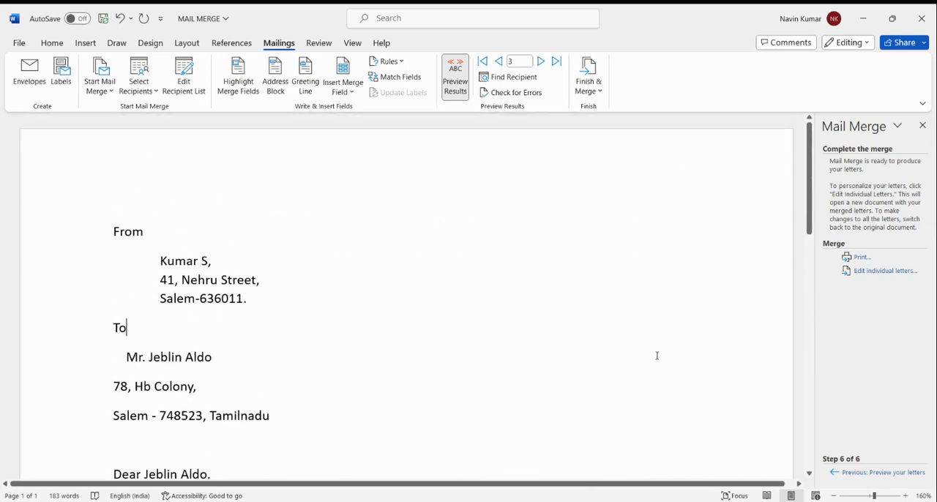
Go back to the letter preview stage, advance to the completion stage again and look over the letter.
click(867, 473)
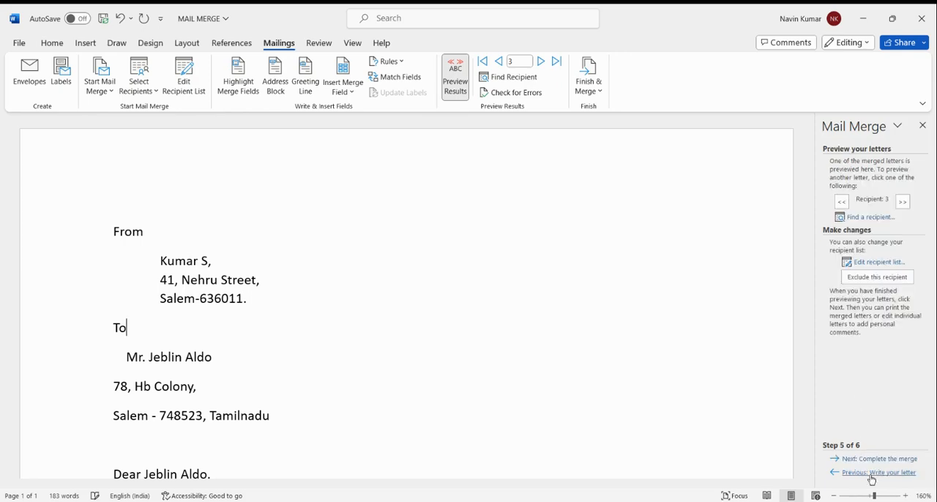
click(871, 461)
scroll(654, 425, down, 8)
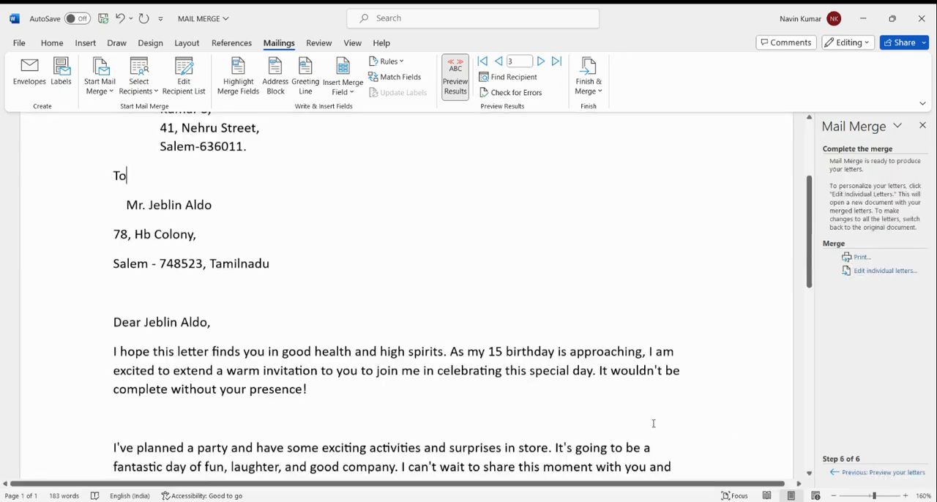
scroll(653, 423, up, 10)
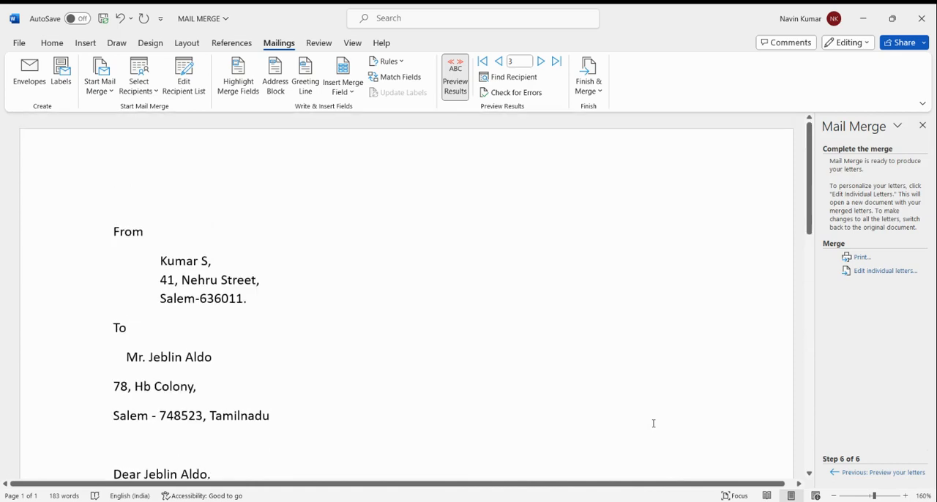